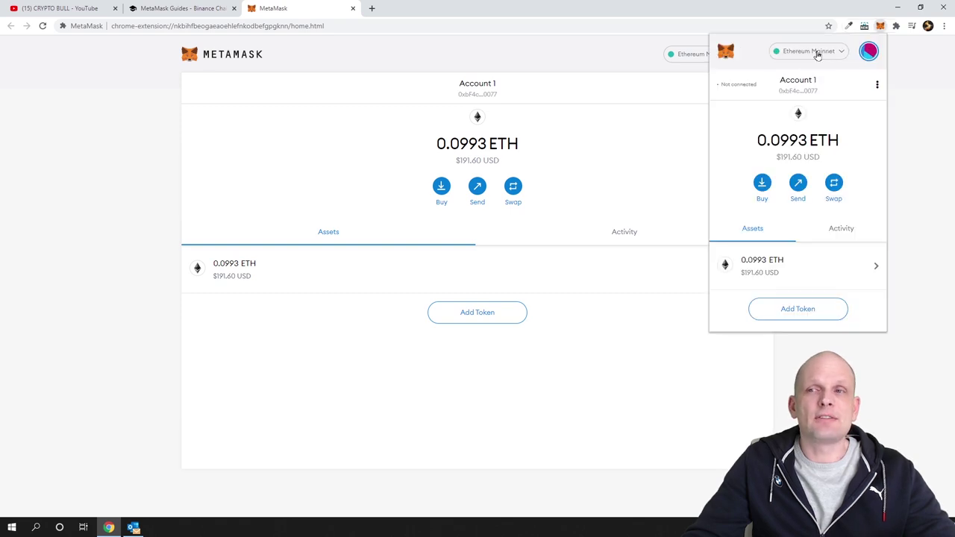
# Step: Open MetaMask's blank Custom RPC network form, then return to the Binance MetaMask guide tab
pyautogui.click(818, 53)
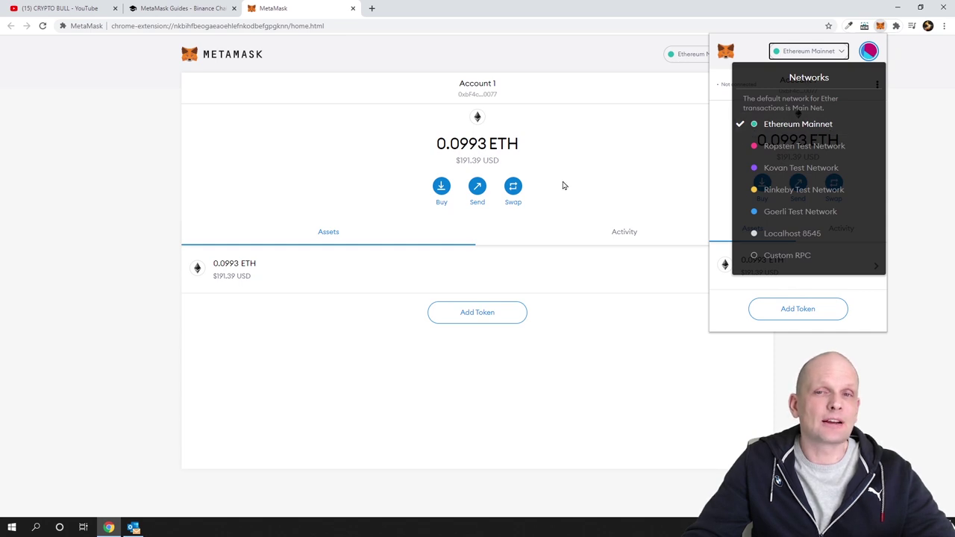
pyautogui.click(797, 256)
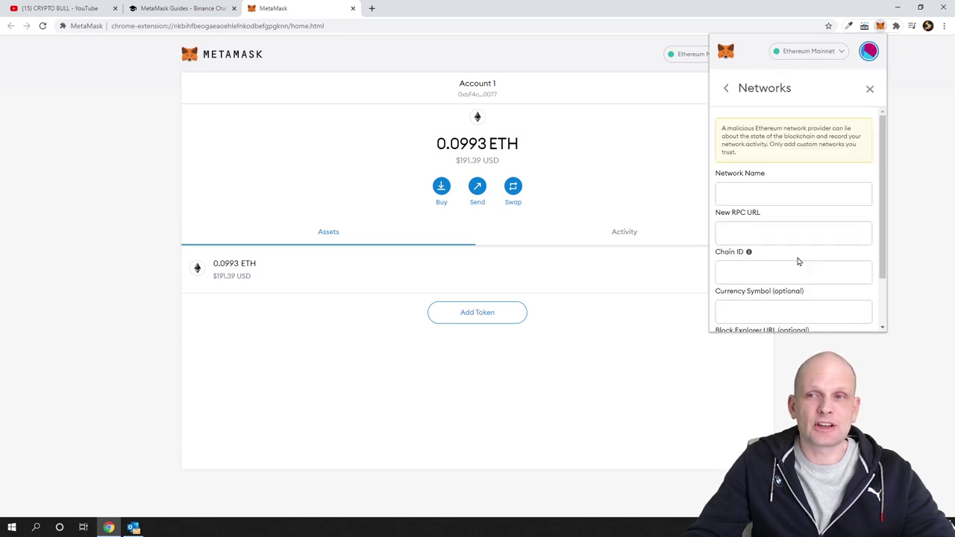
pyautogui.scroll(-1, 781, 198)
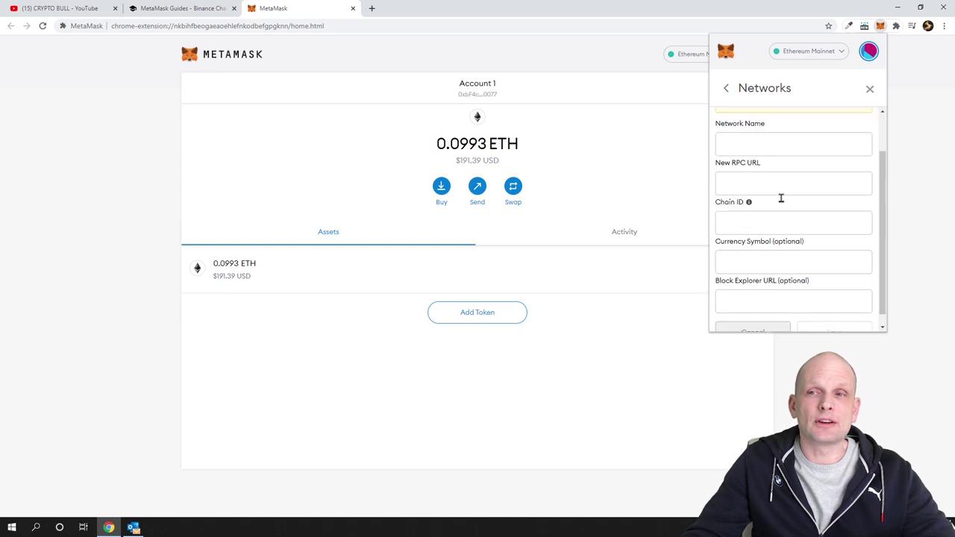
pyautogui.click(196, 9)
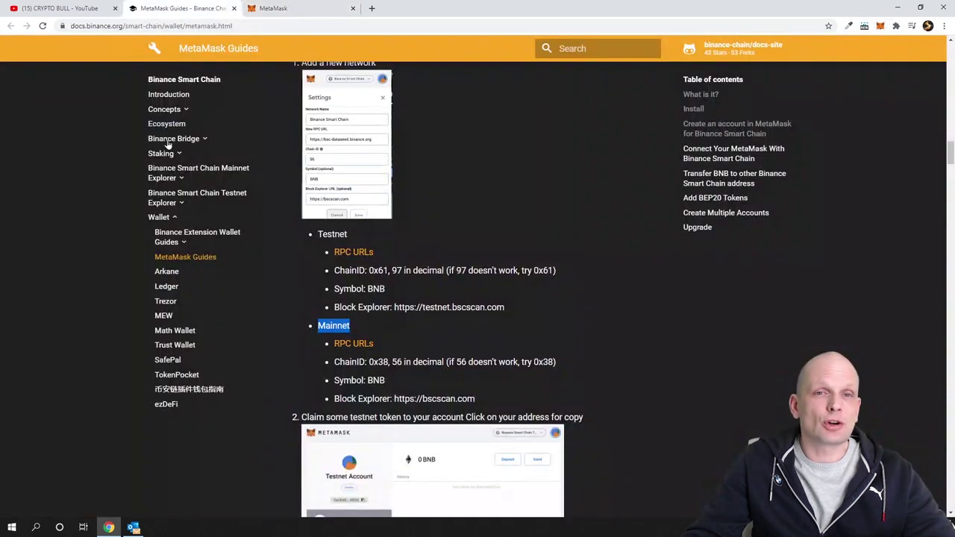
# Step: Highlight the Testnet entry in the Binance guide and bring the CoinMarketCap page into this window
pyautogui.scroll(-1, 168, 146)
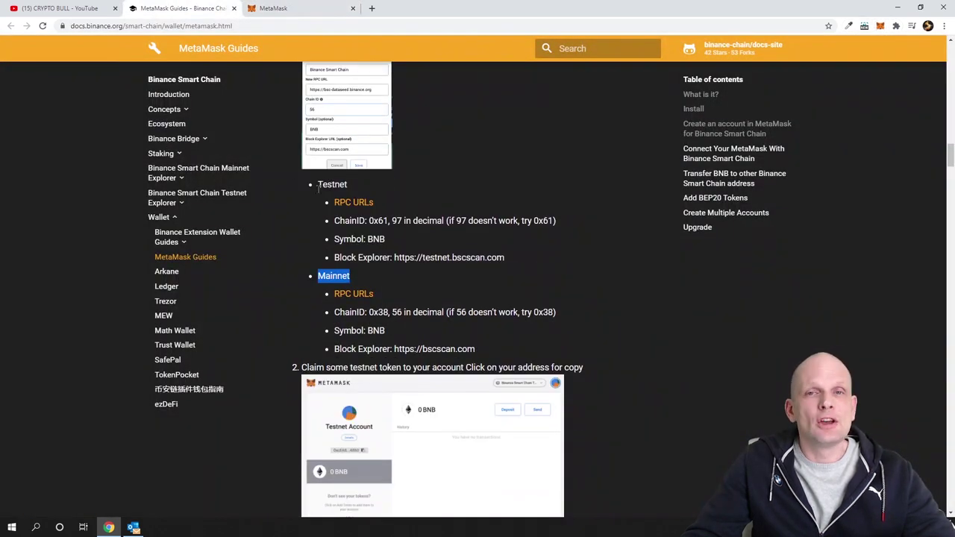
pyautogui.moveTo(318, 188); pyautogui.dragTo(350, 186)
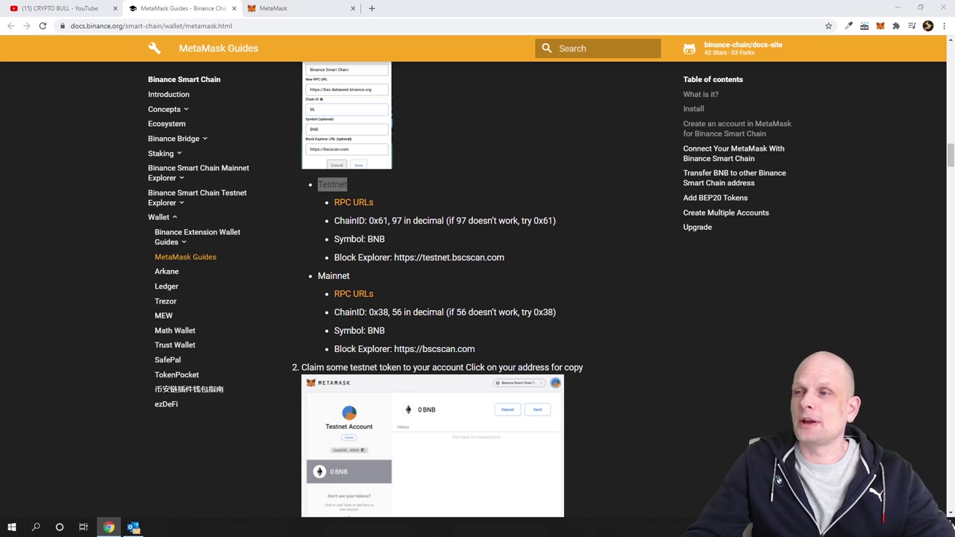
pyautogui.moveTo(954, 66); pyautogui.dragTo(418, 8)
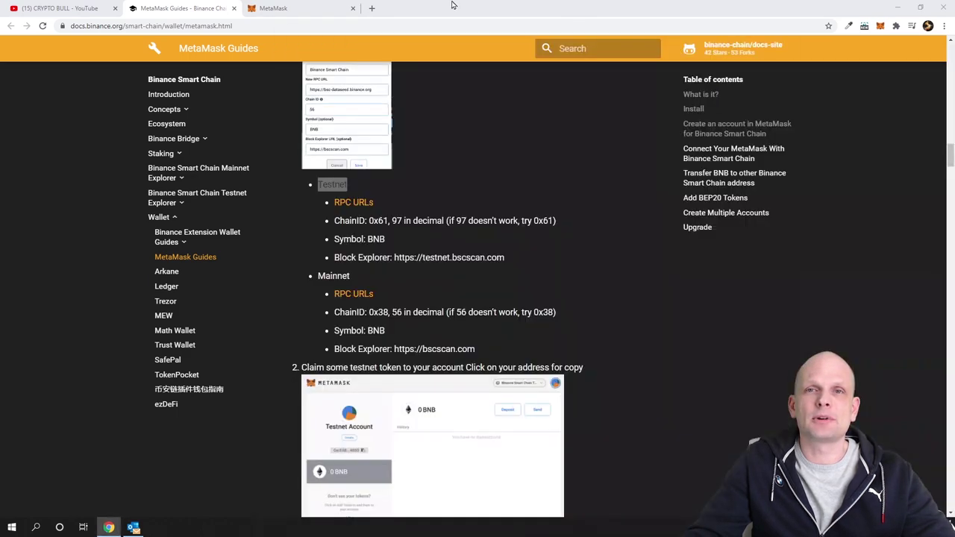
# Step: Highlight Binance Coin's 43.03% 24-hour gain in the CoinMarketCap table
pyautogui.scroll(-4, 150, 220)
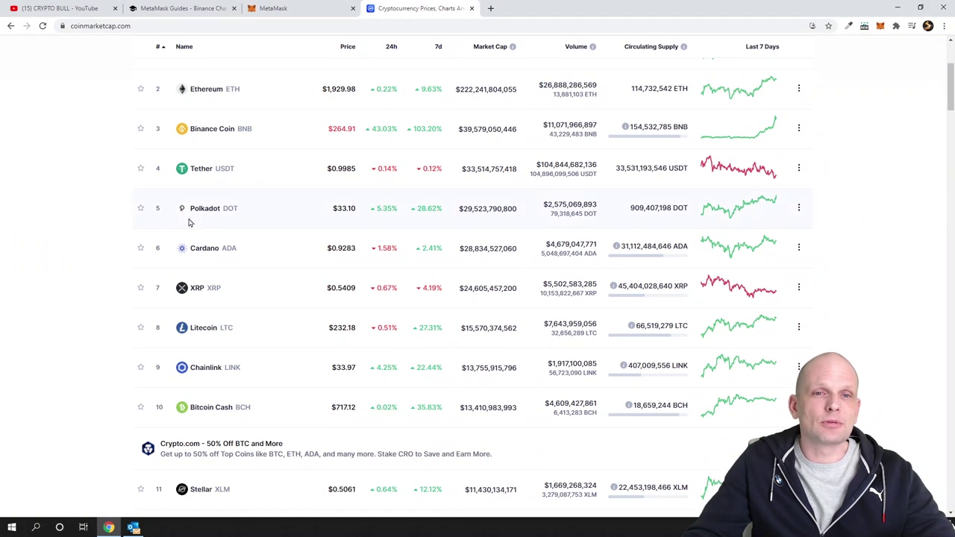
pyautogui.scroll(2, 373, 228)
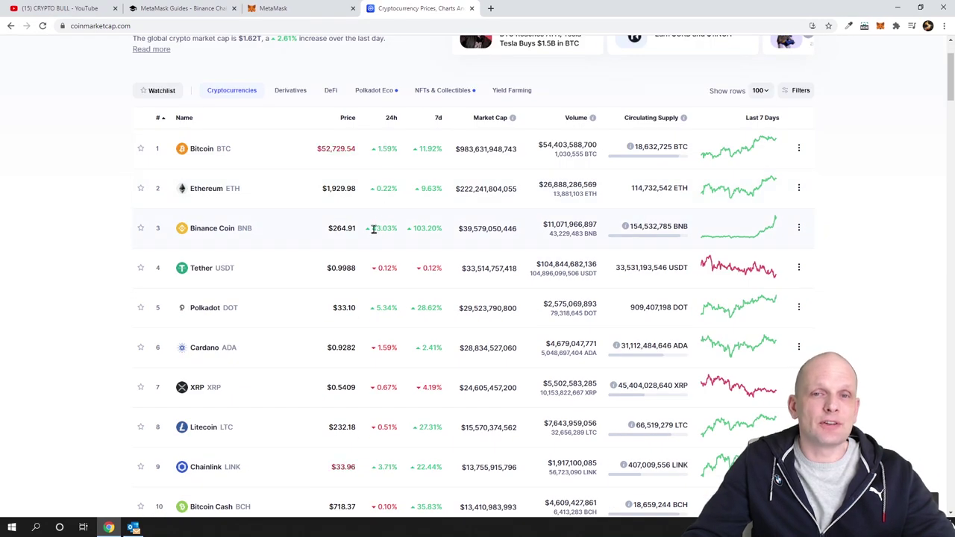
pyautogui.moveTo(370, 228); pyautogui.dragTo(398, 229)
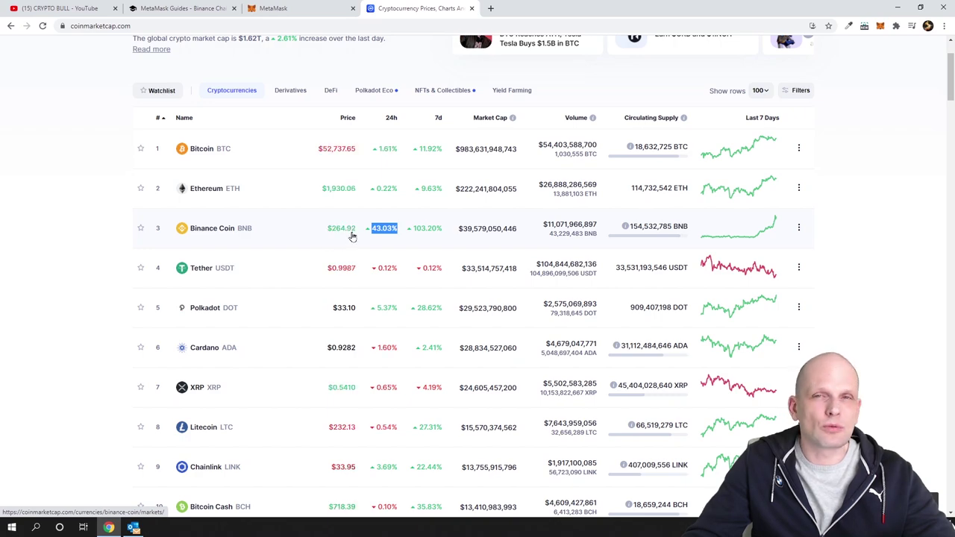
# Step: Scroll down to PancakeSwap (CAKE) at rank 43 and highlight it
pyautogui.scroll(-7, 353, 235)
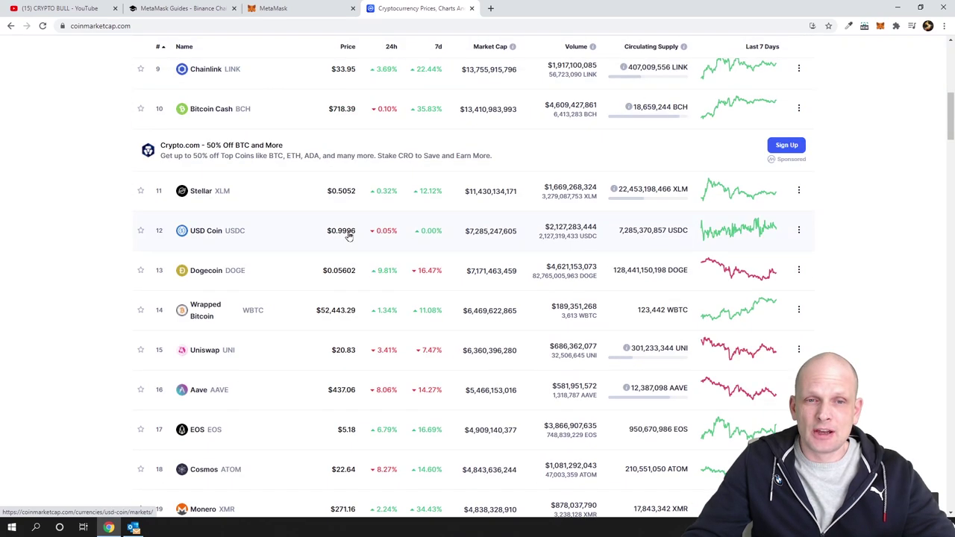
pyautogui.scroll(-8, 348, 236)
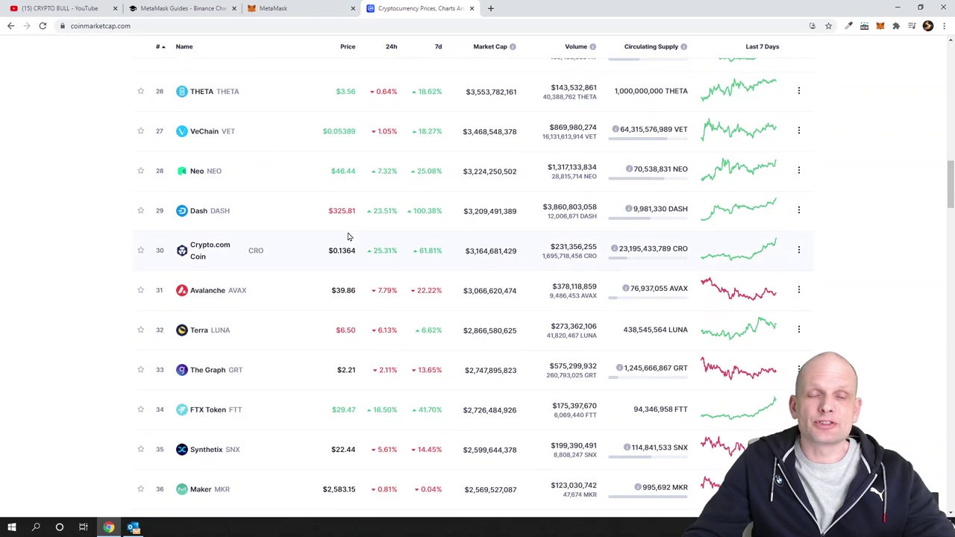
pyautogui.scroll(-2, 348, 236)
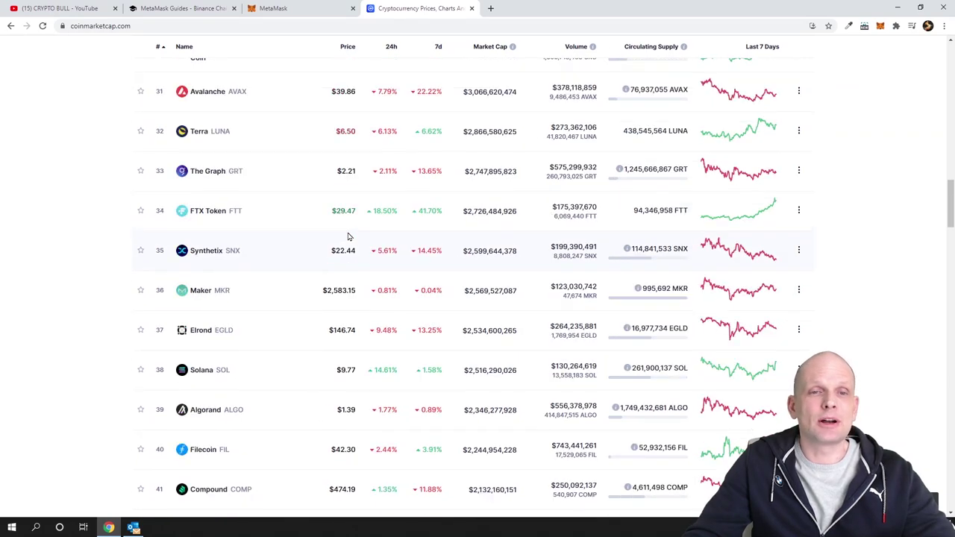
pyautogui.scroll(-3, 348, 236)
pyautogui.scroll(-2, 349, 236)
pyautogui.moveTo(263, 170); pyautogui.dragTo(193, 177)
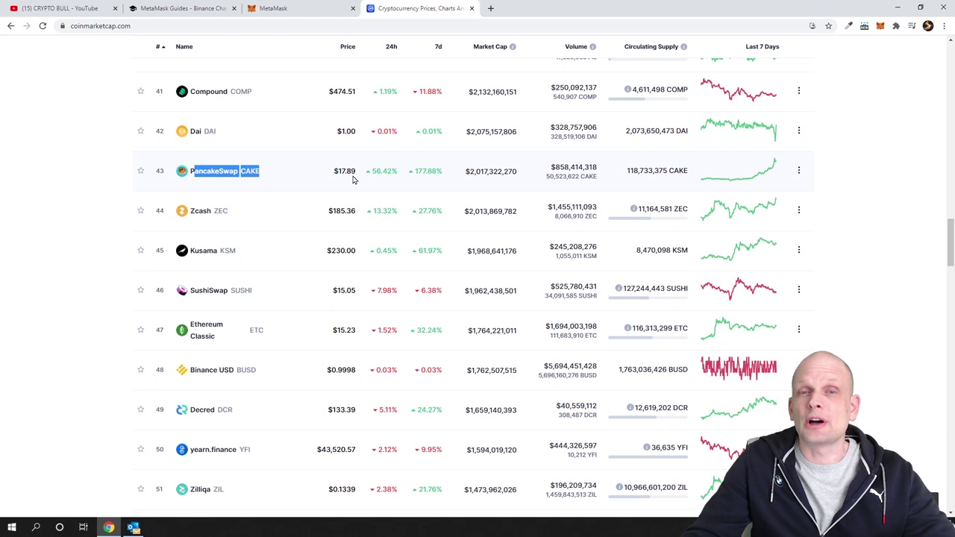
# Step: Close CoinMarketCap and open the Mainnet RPC endpoints page from the Binance MetaMask guide
pyautogui.hotkey('ctrl', 'w')
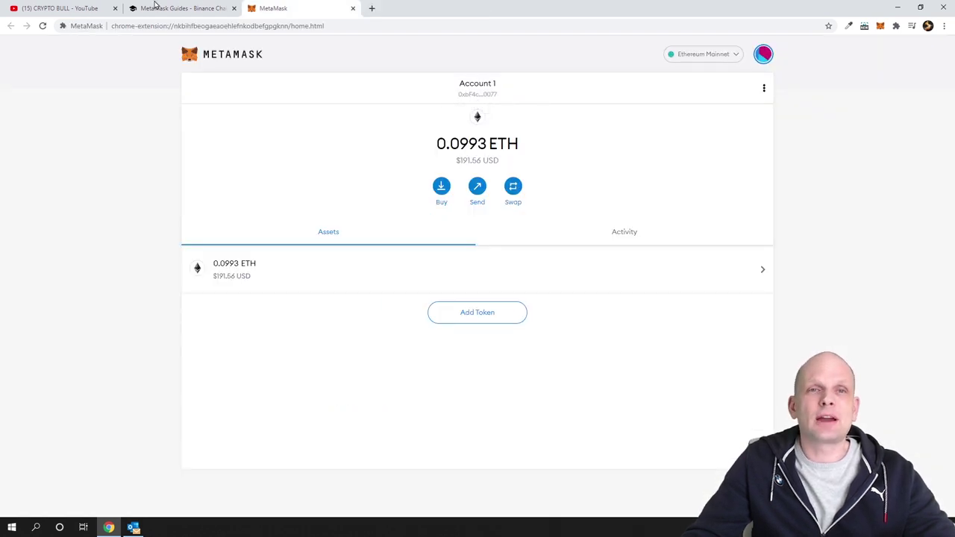
pyautogui.click(187, 10)
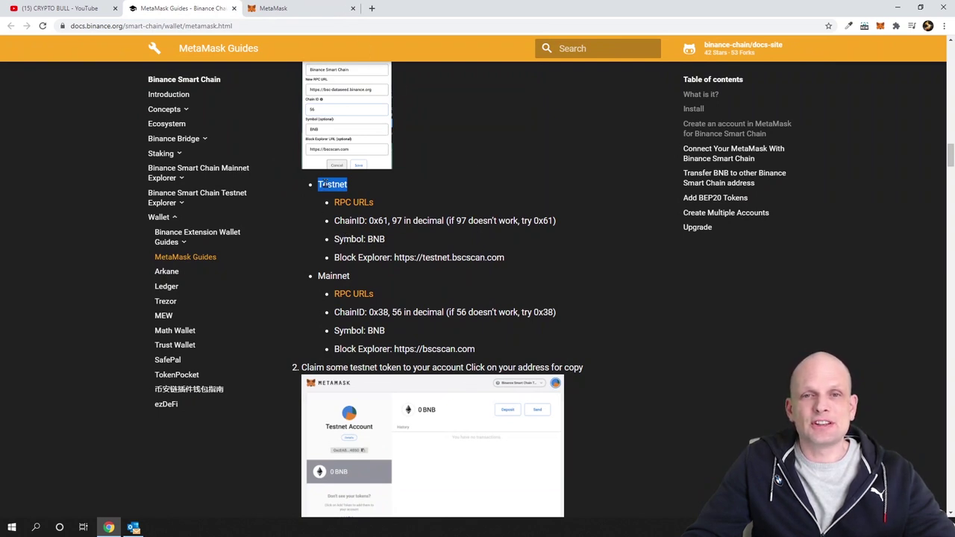
pyautogui.scroll(-1, 336, 216)
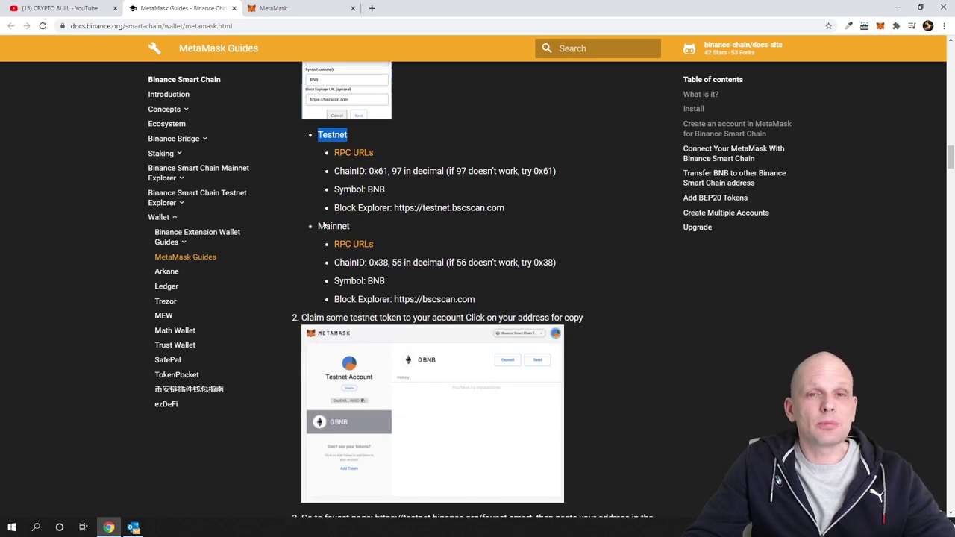
pyautogui.moveTo(320, 226); pyautogui.dragTo(365, 229)
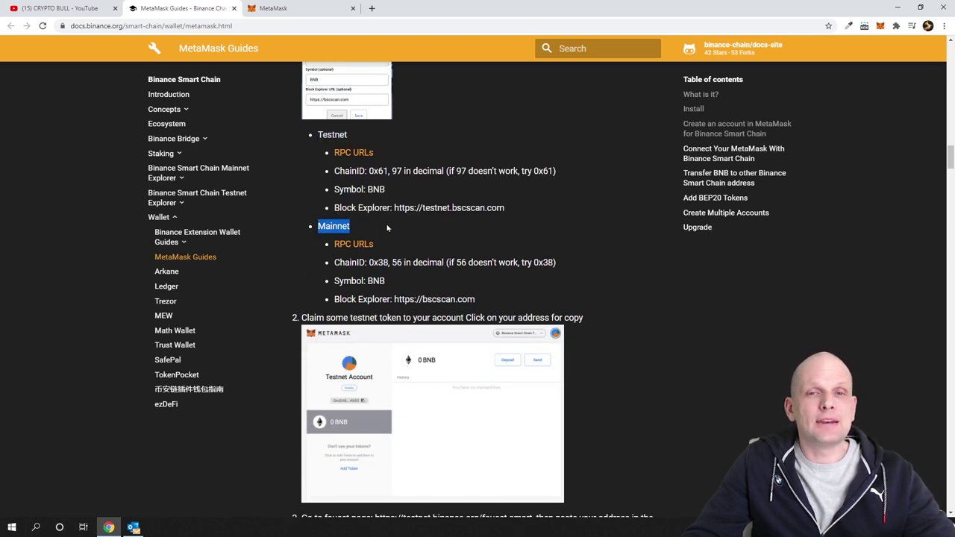
pyautogui.click(355, 244)
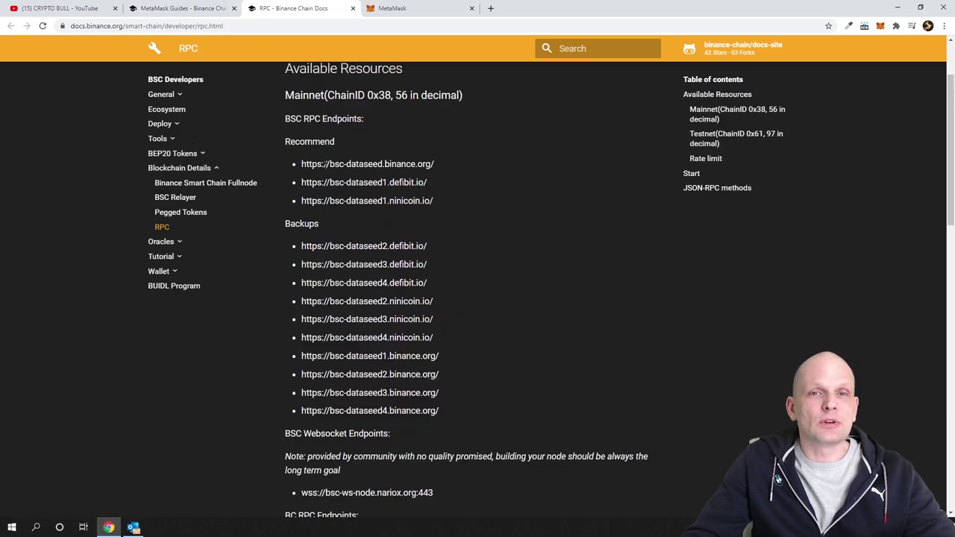
pyautogui.moveTo(287, 142); pyautogui.dragTo(358, 146)
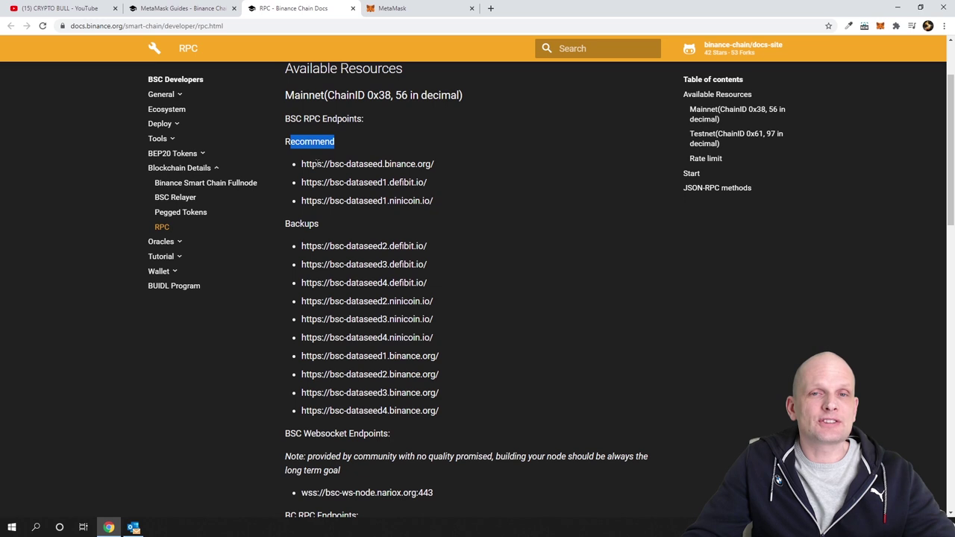
pyautogui.moveTo(301, 164); pyautogui.dragTo(446, 166)
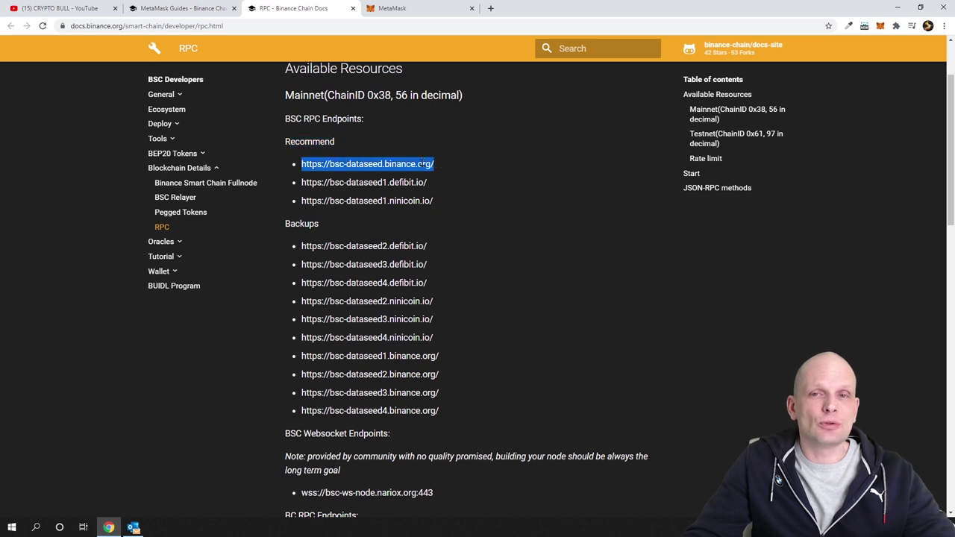
pyautogui.rightClick(407, 165)
pyautogui.click(420, 170)
pyautogui.hotkey('ctrl', 'shift', 'Tab')
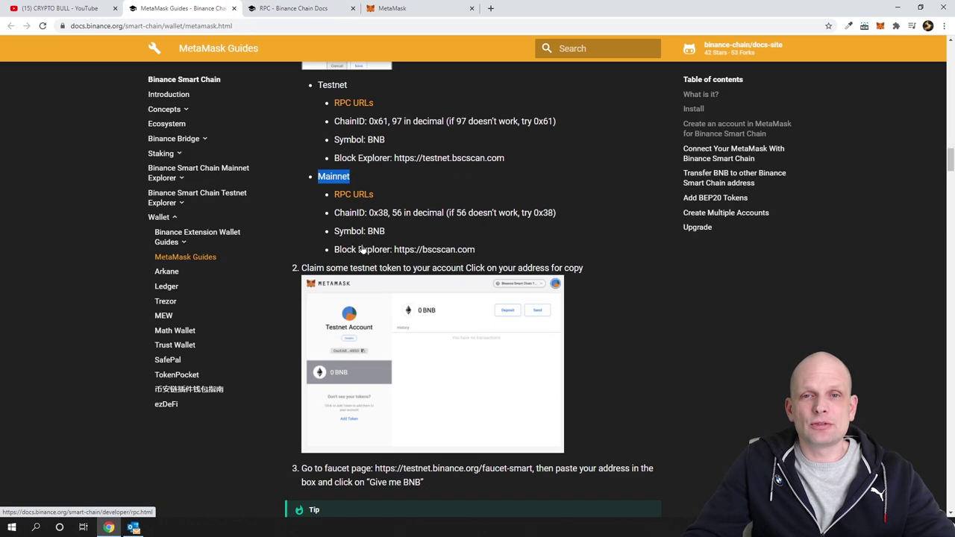
pyautogui.click(879, 27)
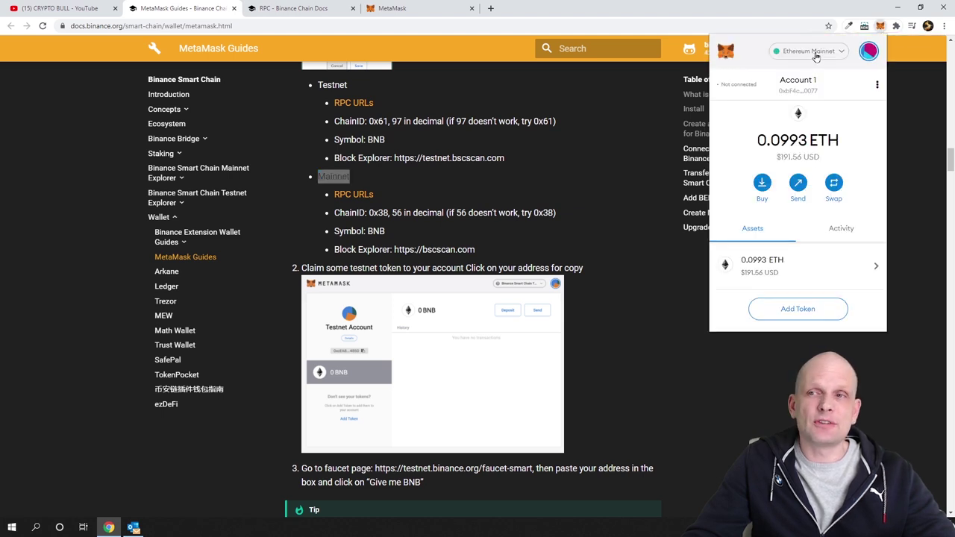
# Step: In a new Custom RPC network, enter name Binance Smart Chain, paste the RPC URL, and chain ID 56
pyautogui.click(816, 52)
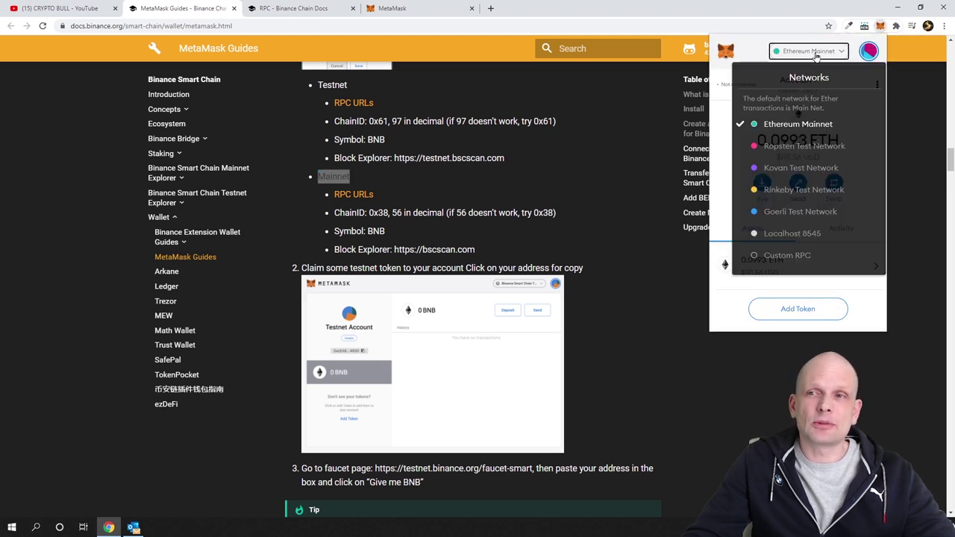
pyautogui.click(780, 258)
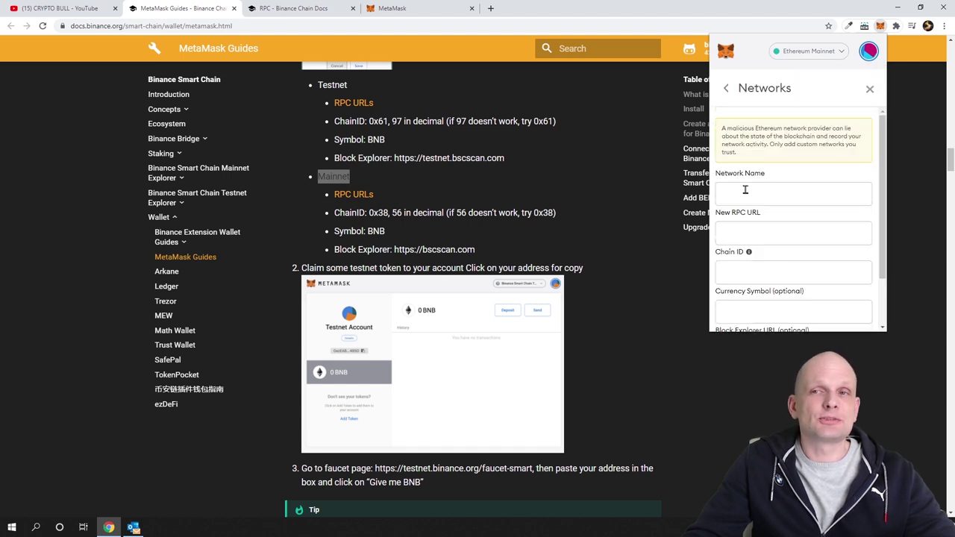
pyautogui.click(773, 193)
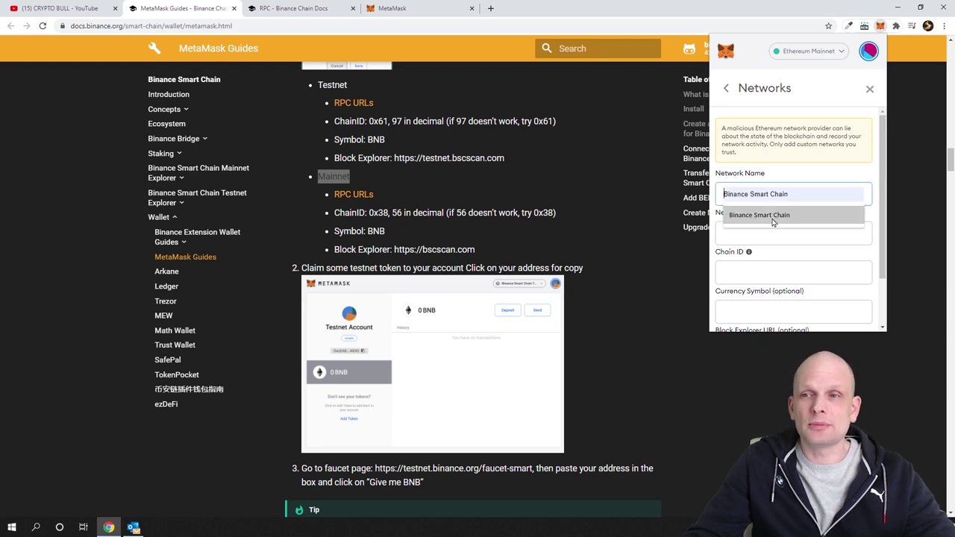
pyautogui.click(773, 220)
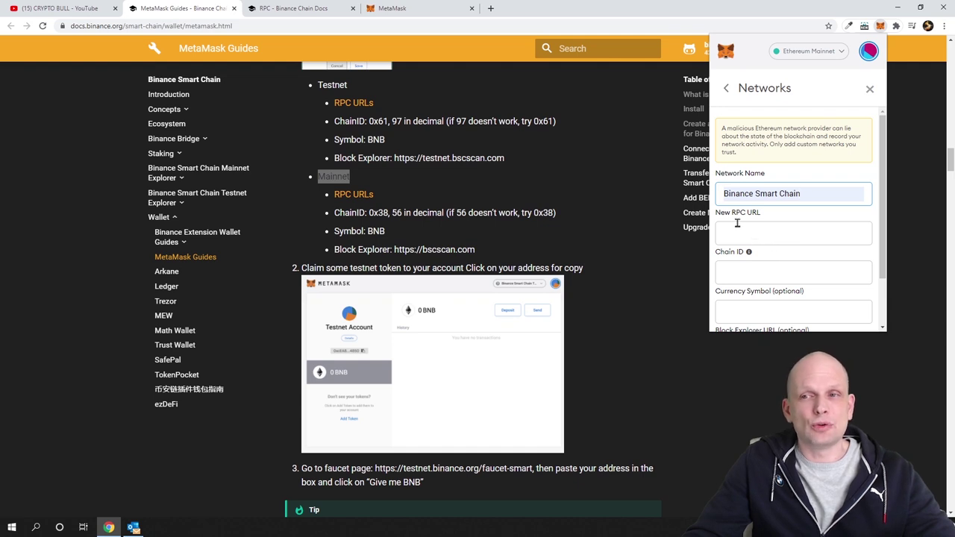
pyautogui.scroll(-1, 759, 232)
pyautogui.rightClick(759, 187)
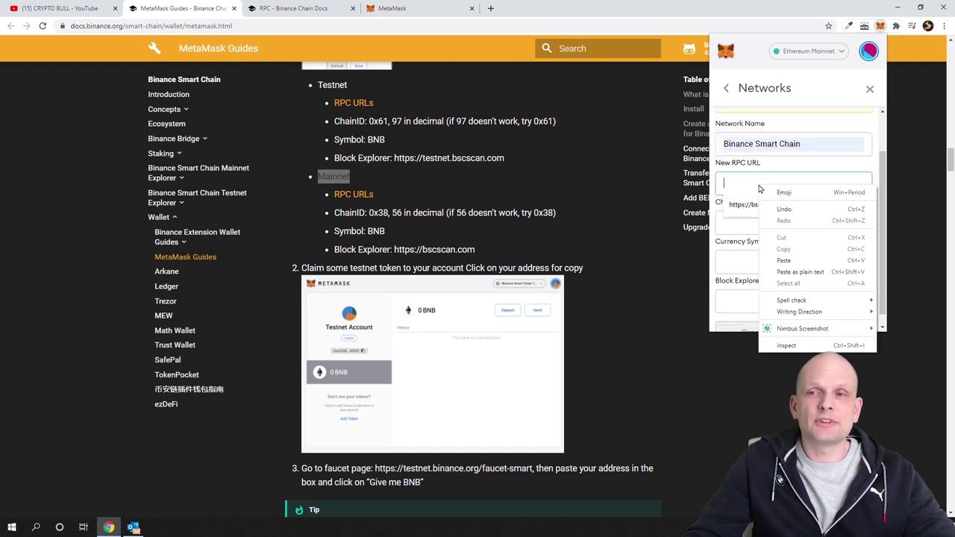
pyautogui.click(783, 261)
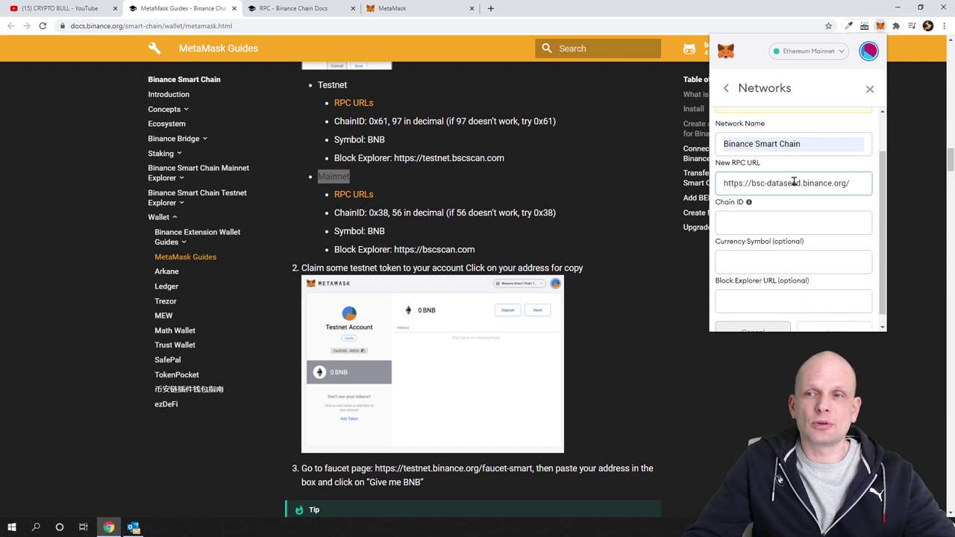
pyautogui.click(757, 222)
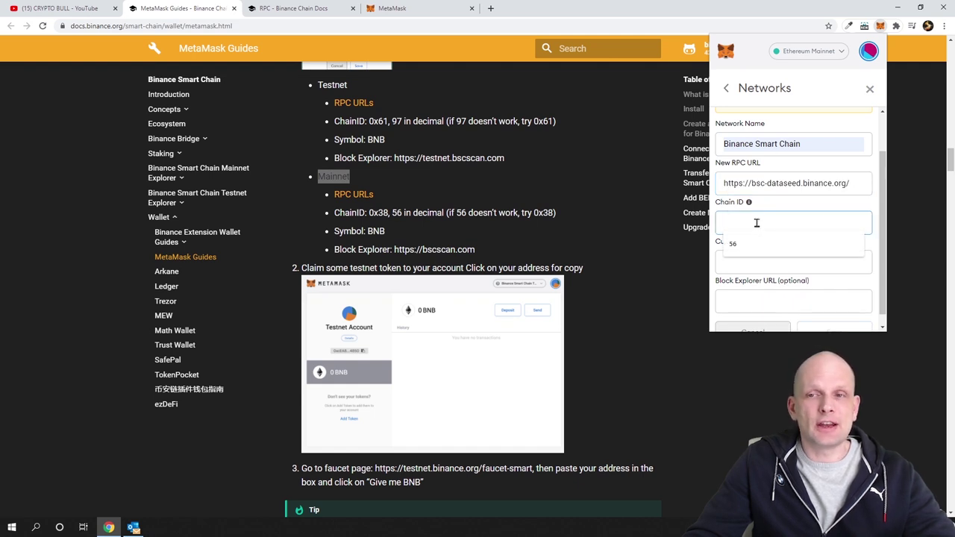
pyautogui.click(751, 245)
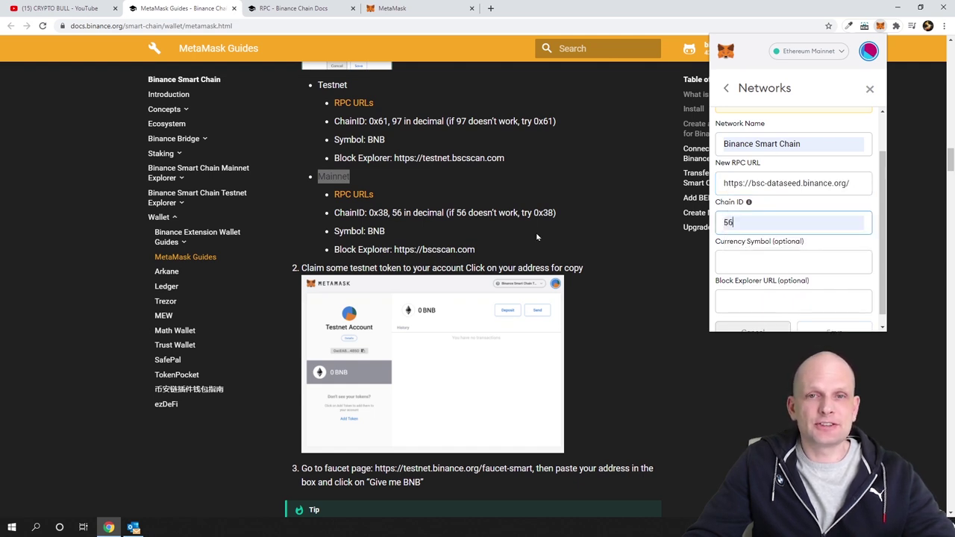
# Step: Confirm chain ID 56 in the guide, add symbol BNB and the bscscan.com explorer, then save
pyautogui.click(337, 211)
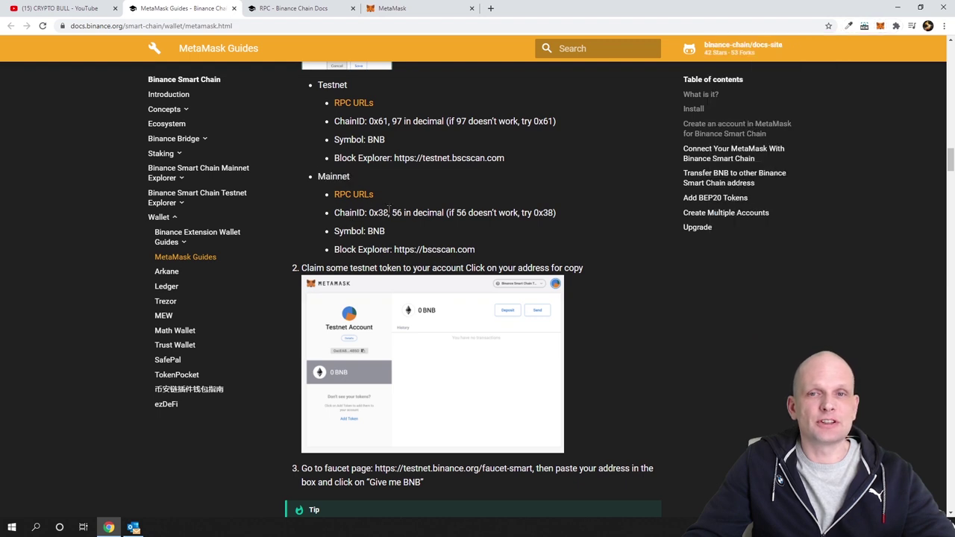
pyautogui.moveTo(392, 213); pyautogui.dragTo(428, 213)
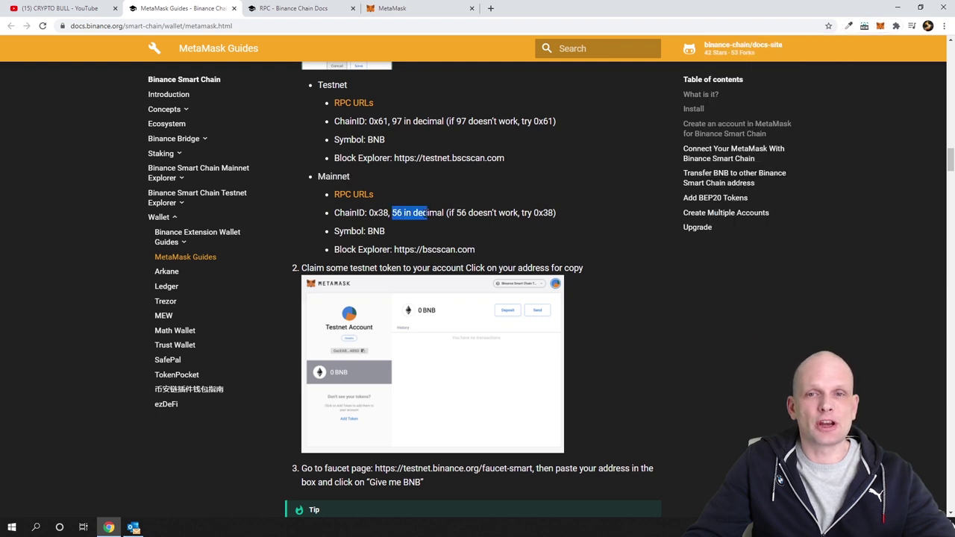
pyautogui.click(880, 26)
pyautogui.click(755, 262)
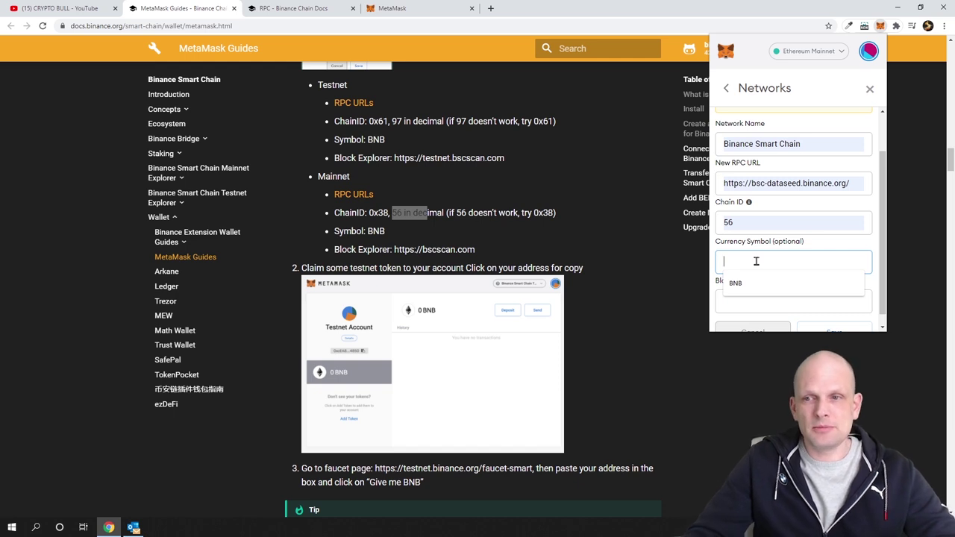
pyautogui.click(735, 282)
pyautogui.press('Tab')
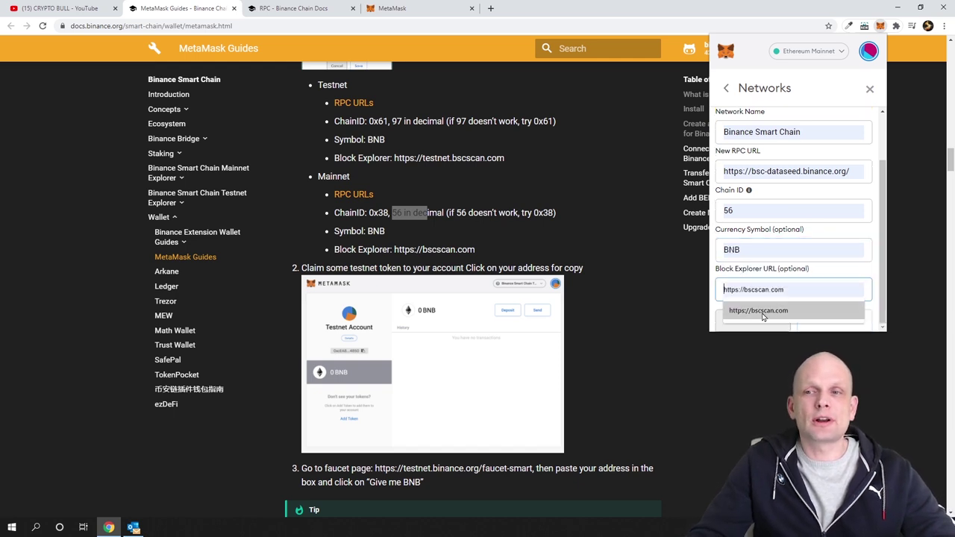
pyautogui.click(761, 310)
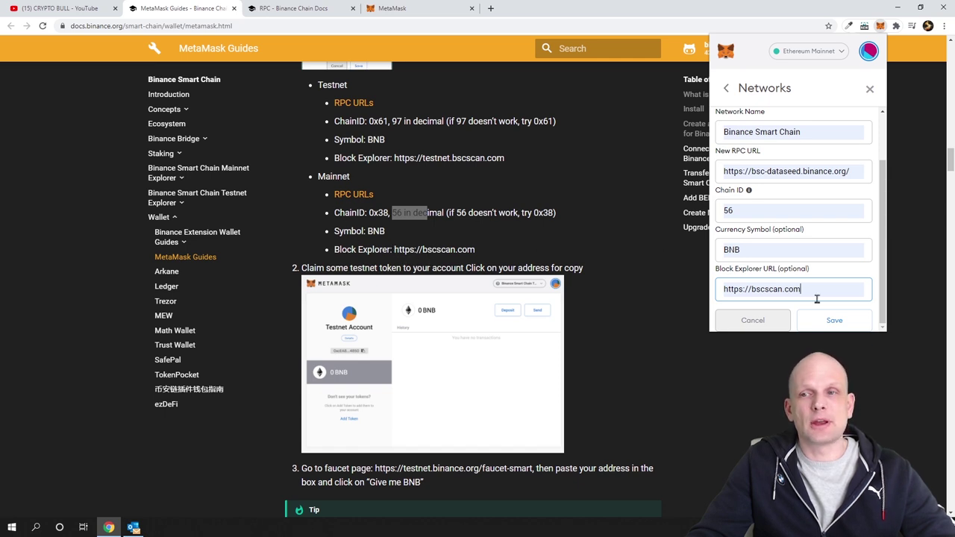
pyautogui.click(833, 319)
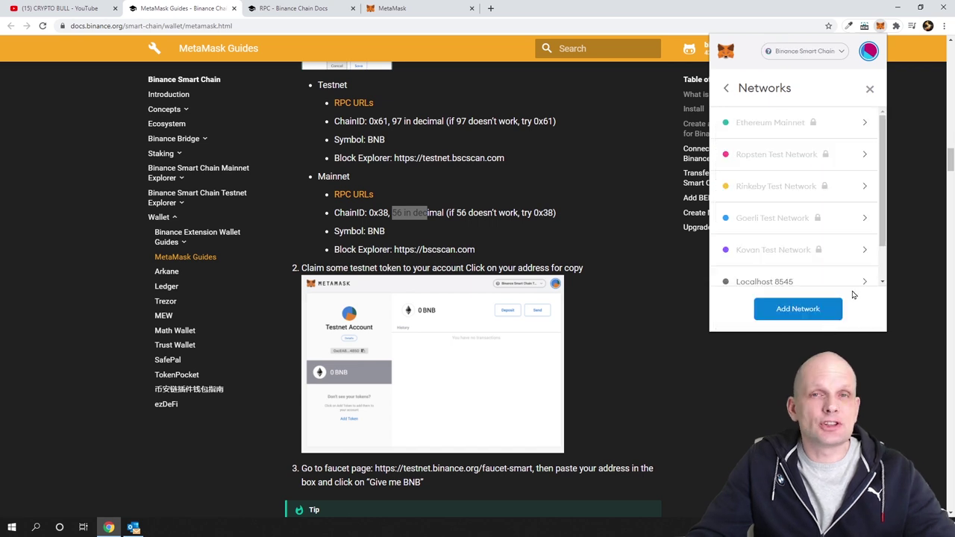
pyautogui.scroll(-1, 838, 223)
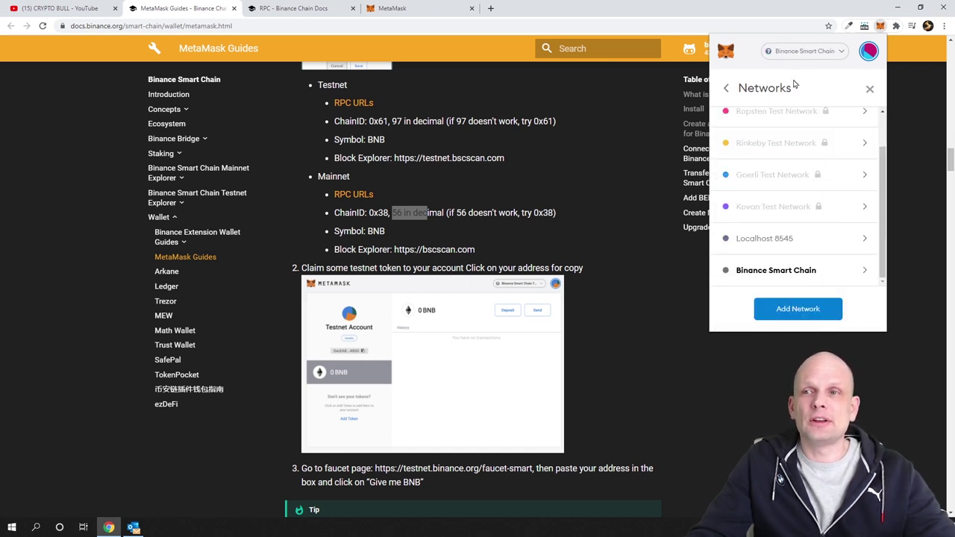
pyautogui.click(787, 270)
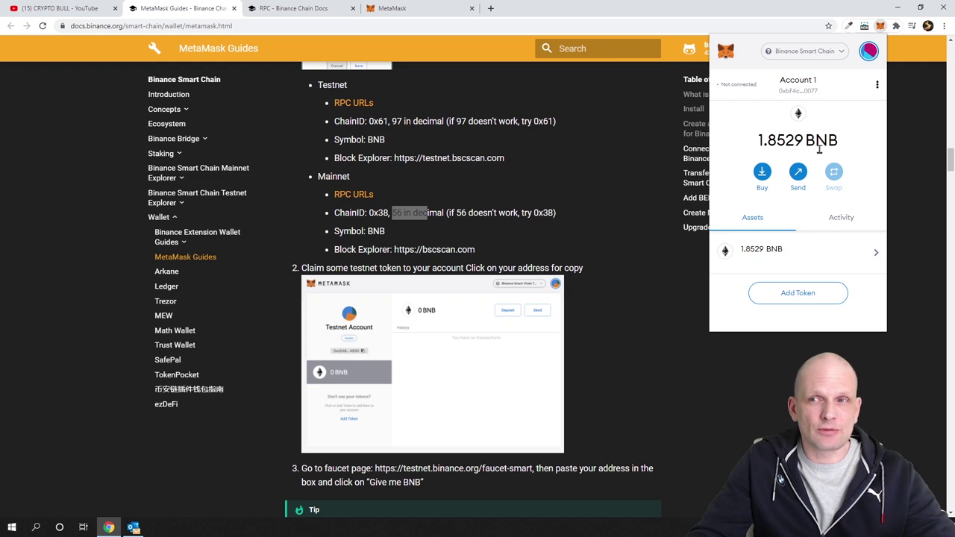
# Step: Highlight Account 1's 1.8529 BNB balance in the MetaMask popup
pyautogui.moveTo(756, 136); pyautogui.dragTo(826, 134)
pyautogui.click(828, 135)
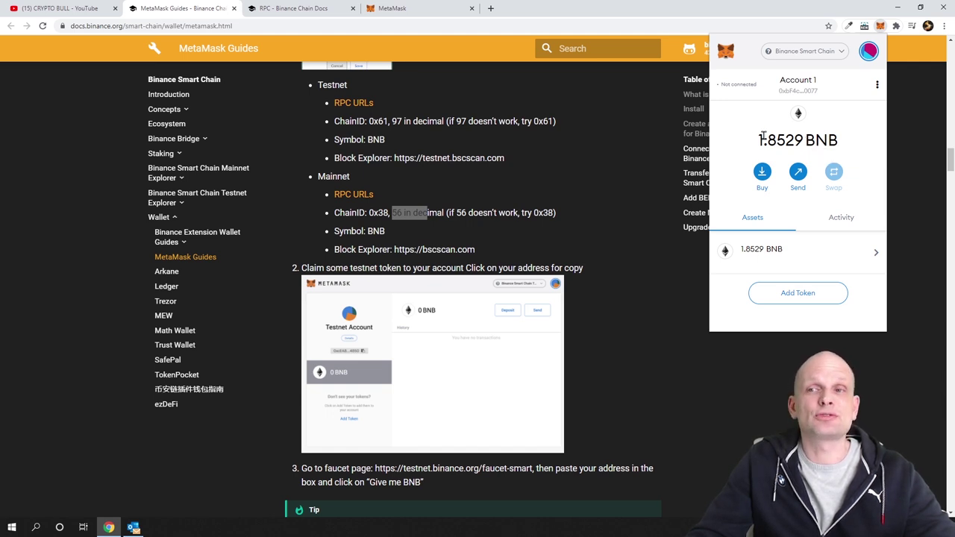
pyautogui.moveTo(758, 140); pyautogui.dragTo(833, 140)
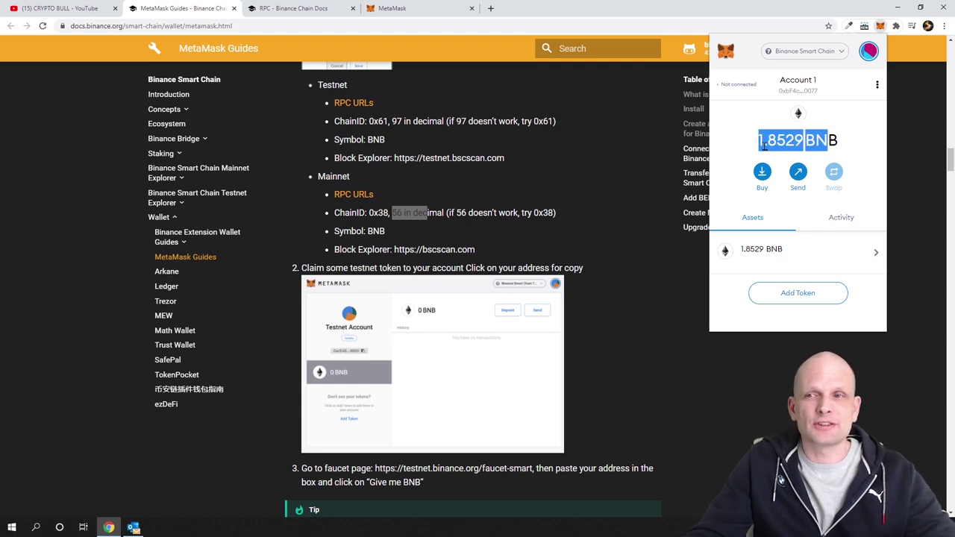
pyautogui.click(805, 139)
# Step: Open the MetaMask wallet in expanded view as a full browser tab
pyautogui.click(881, 26)
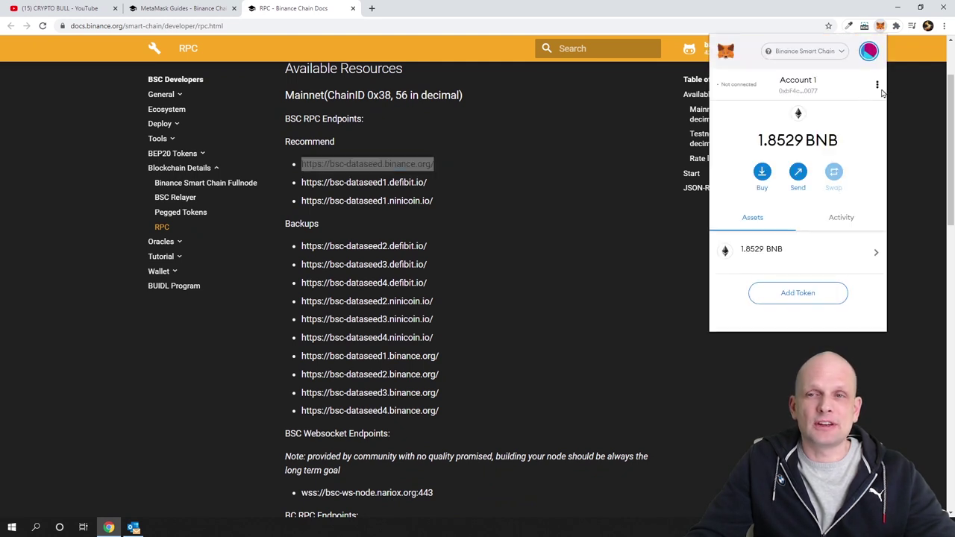
pyautogui.click(877, 85)
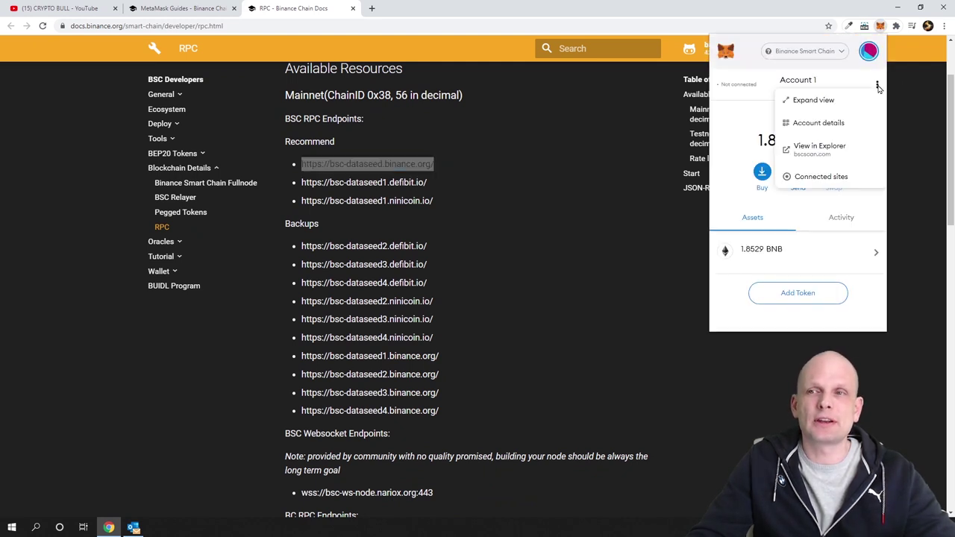
pyautogui.click(792, 99)
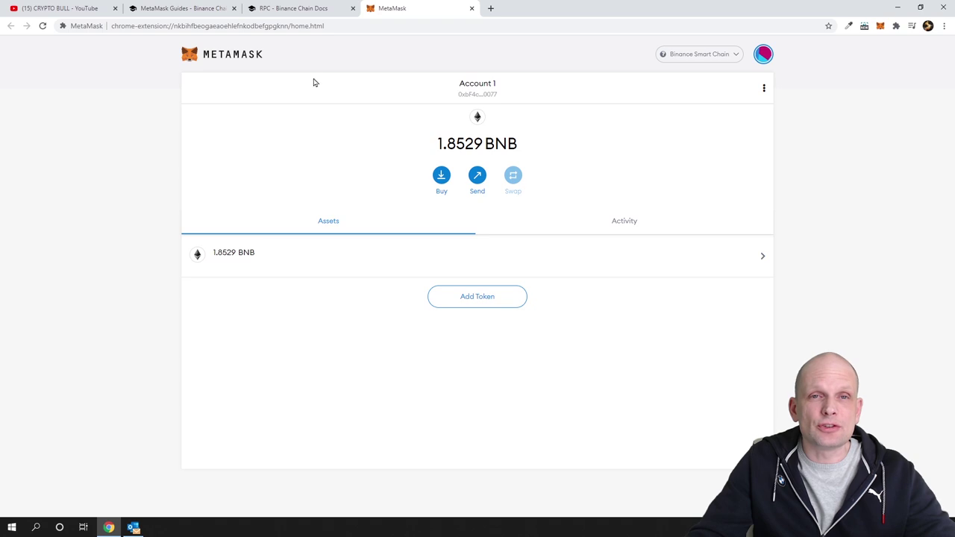
# Step: Copy Account 1's address to the clipboard and open the network selector in the expanded wallet
pyautogui.moveTo(485, 144)
pyautogui.mouseDown()
pyautogui.moveTo(529, 145)
pyautogui.moveTo(481, 140)
pyautogui.moveTo(420, 154)
pyautogui.moveTo(482, 156)
pyautogui.mouseUp()
pyautogui.click(432, 147)
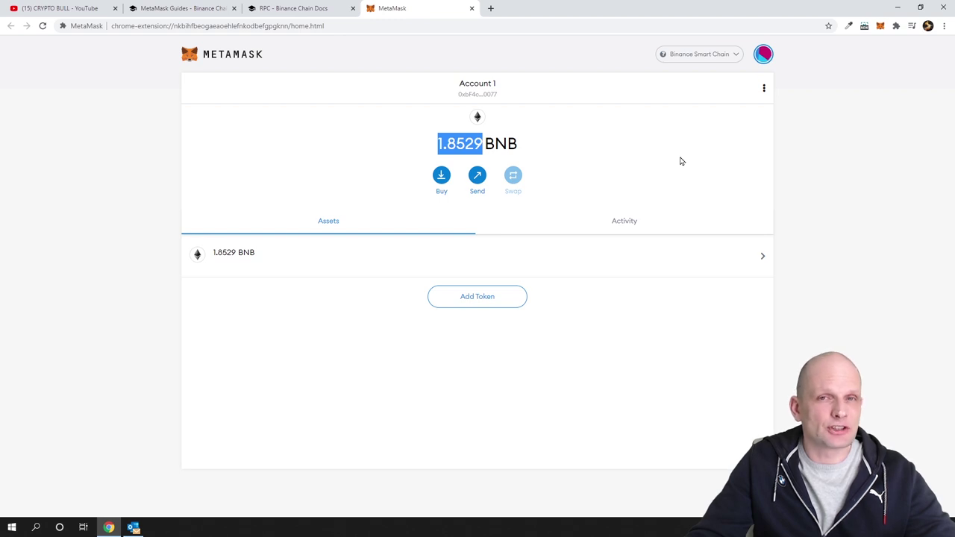
pyautogui.click(486, 88)
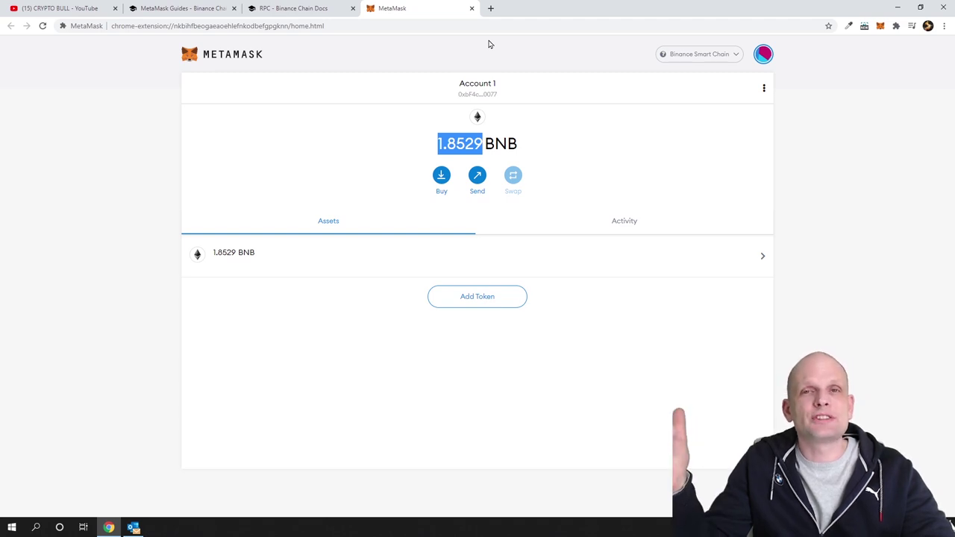
pyautogui.click(441, 220)
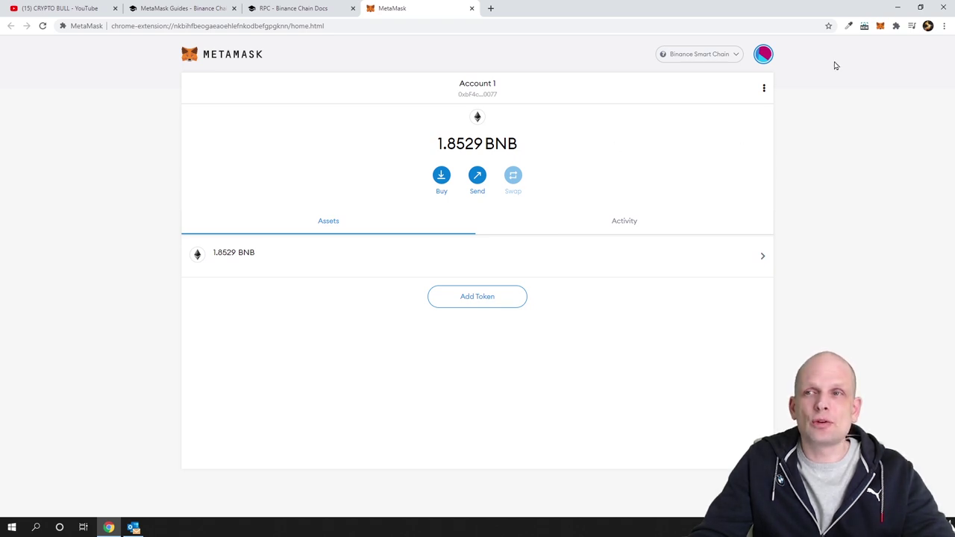
pyautogui.click(722, 56)
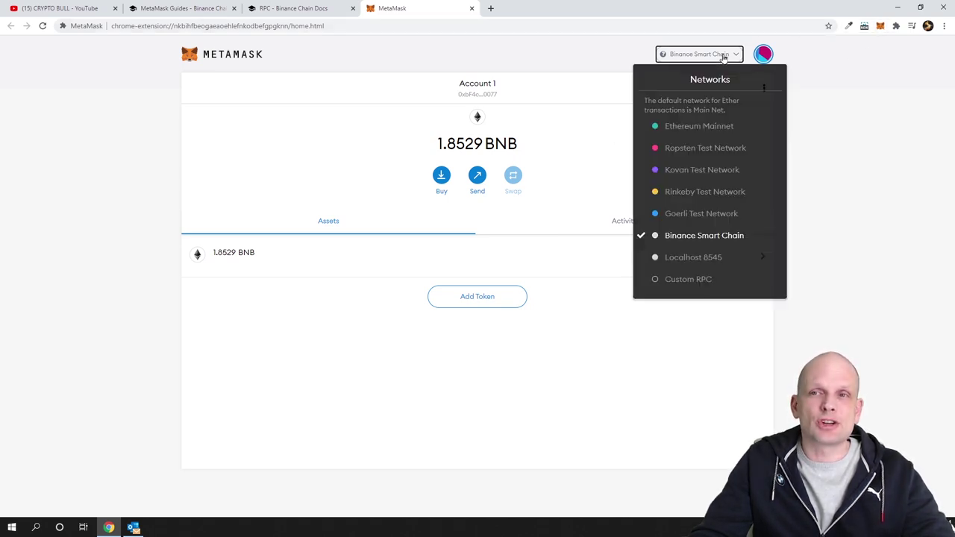
# Step: Switch to Ethereum Mainnet and back to Binance Smart Chain, then open pancakeswap.finance in a new tab
pyautogui.click(698, 126)
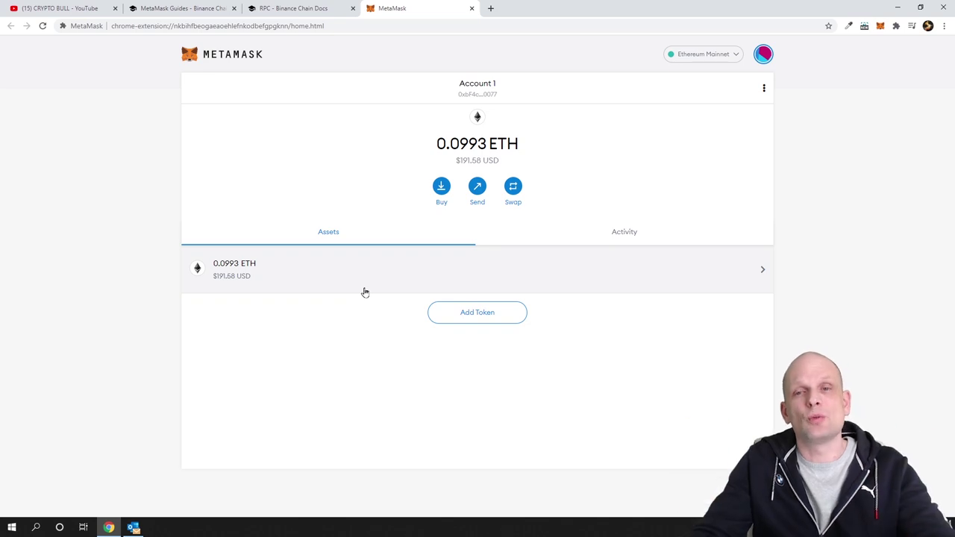
pyautogui.click(722, 58)
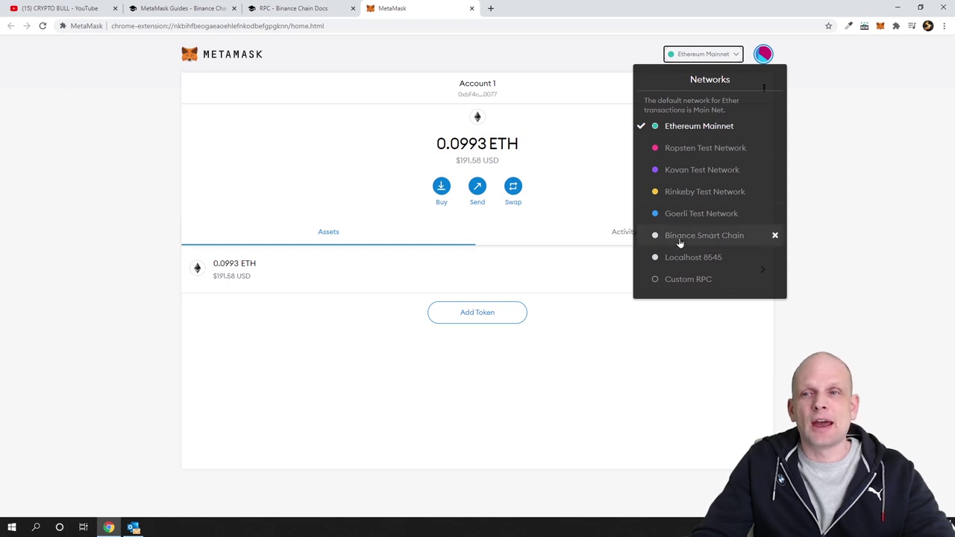
pyautogui.click(718, 239)
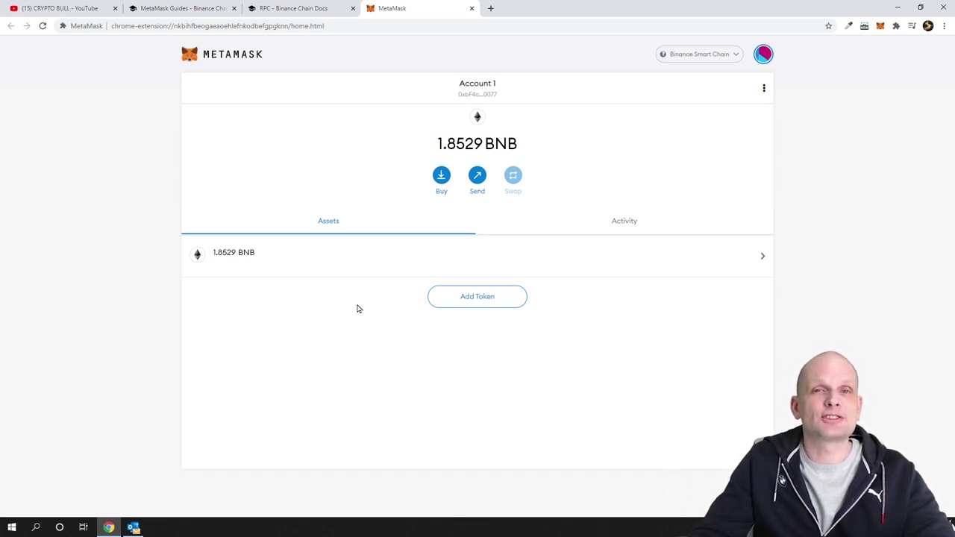
pyautogui.click(491, 9)
pyautogui.click(502, 25)
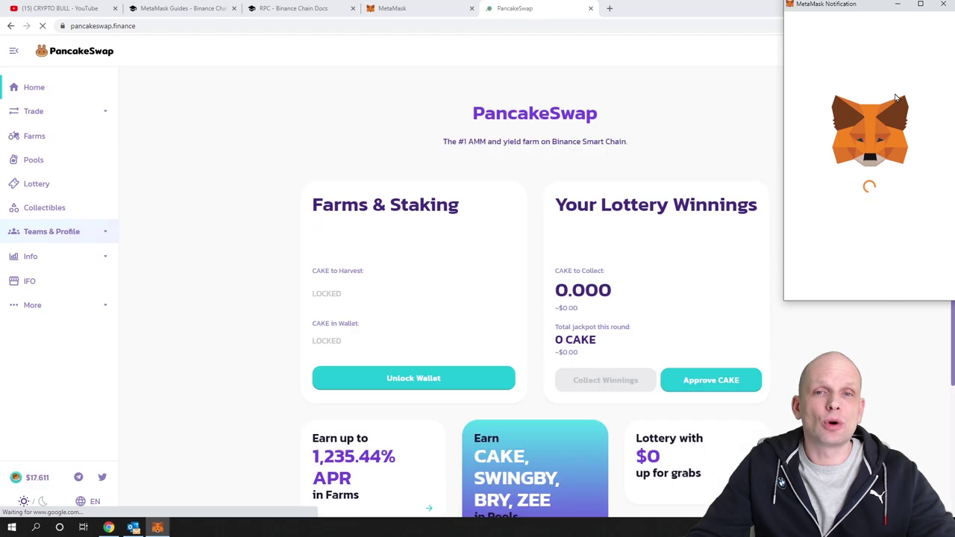
# Step: Connect Account 1's MetaMask wallet to PancakeSwap and highlight the Farms & Staking heading
pyautogui.click(910, 283)
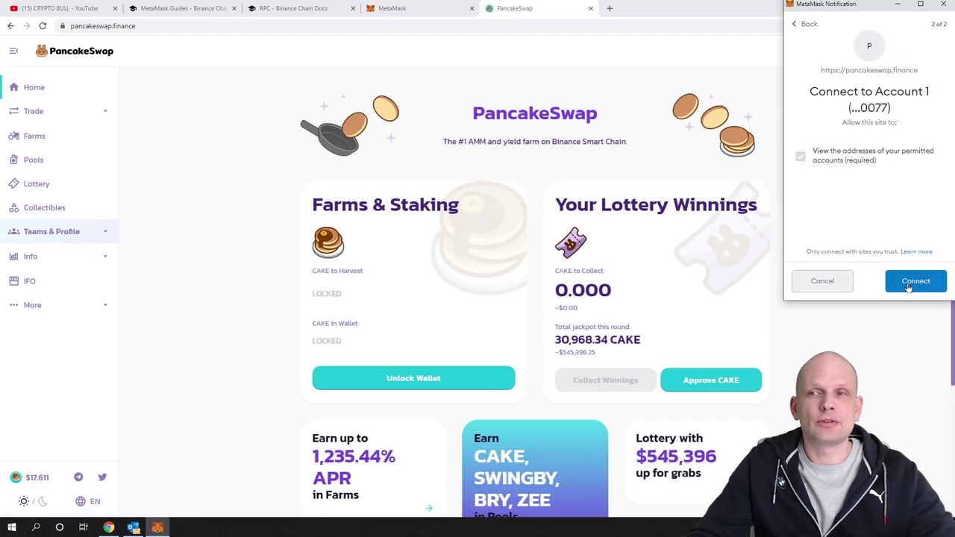
pyautogui.click(914, 281)
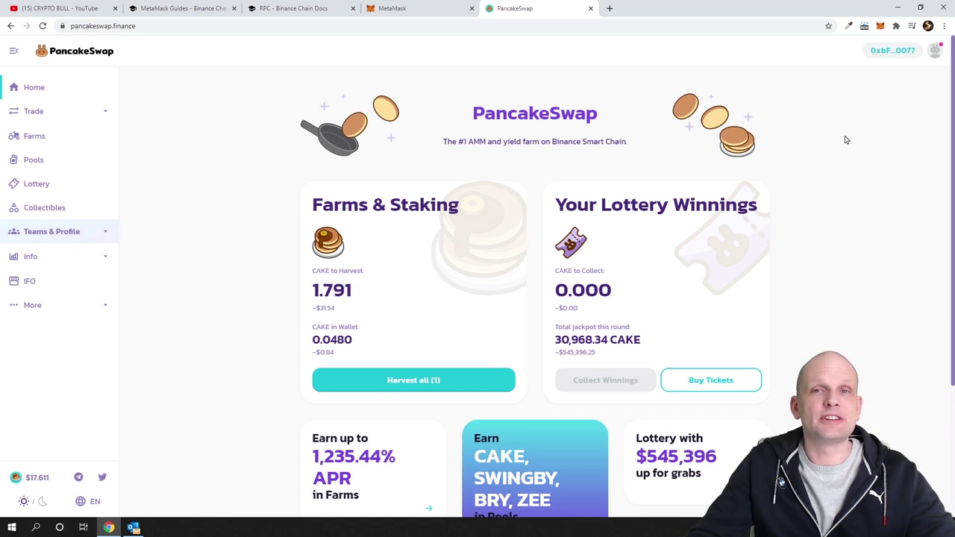
pyautogui.moveTo(322, 205); pyautogui.dragTo(436, 205)
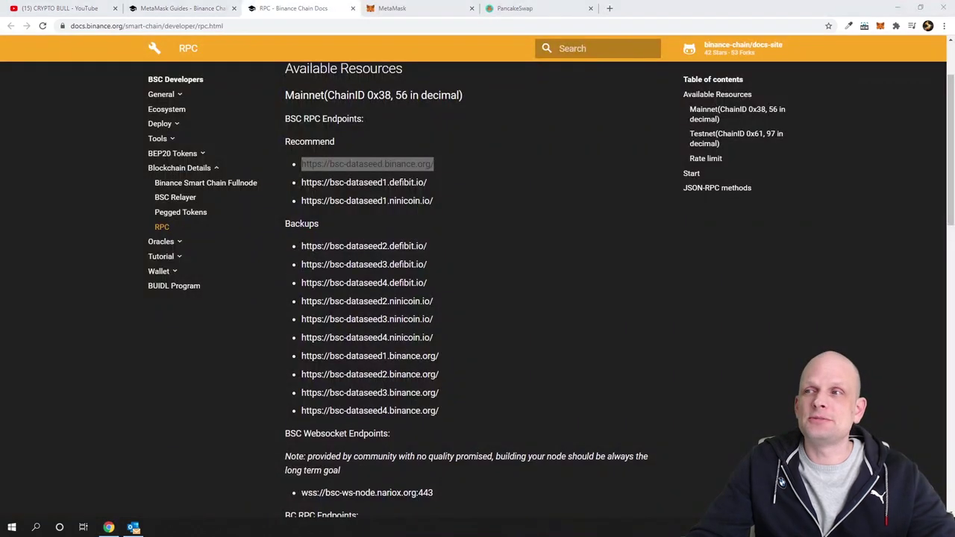
# Step: Return to PancakeSwap and open the Syrup Pool staking page from Pools
pyautogui.click(515, 8)
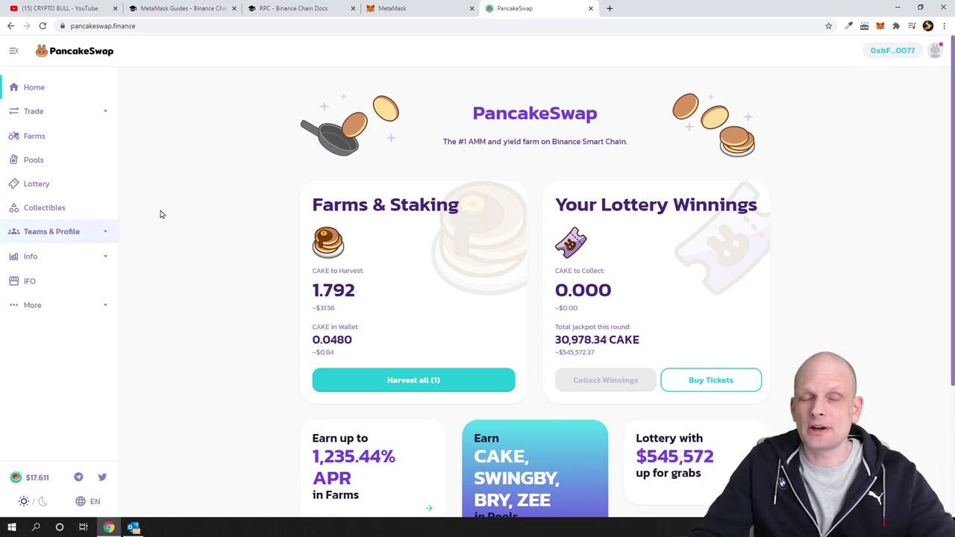
pyautogui.click(37, 167)
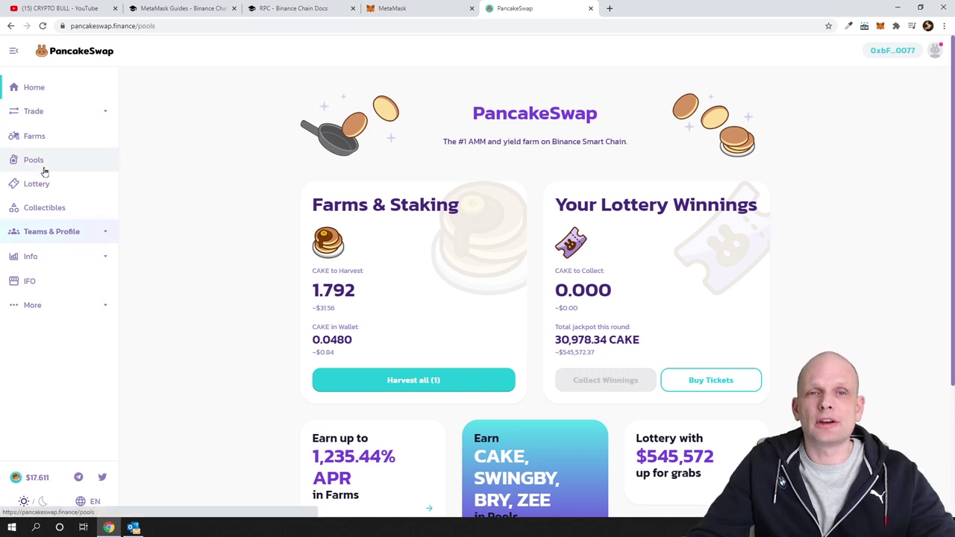
pyautogui.scroll(-1, 198, 279)
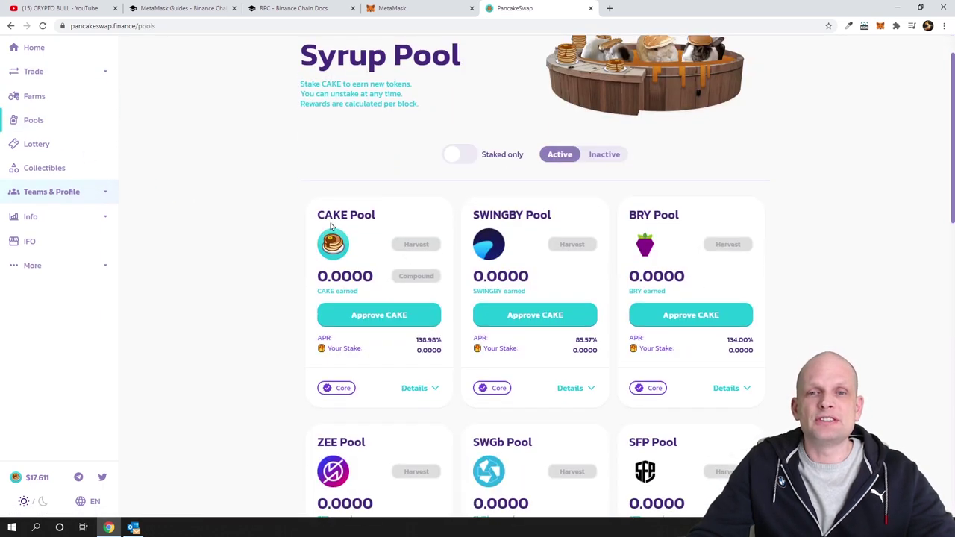
pyautogui.moveTo(317, 215); pyautogui.dragTo(377, 216)
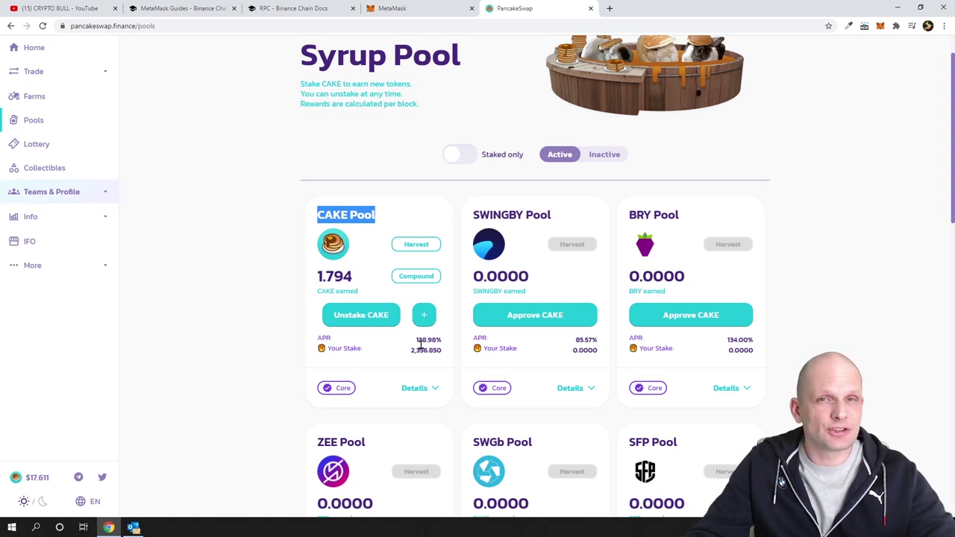
pyautogui.scroll(-2, 386, 356)
pyautogui.click(288, 299)
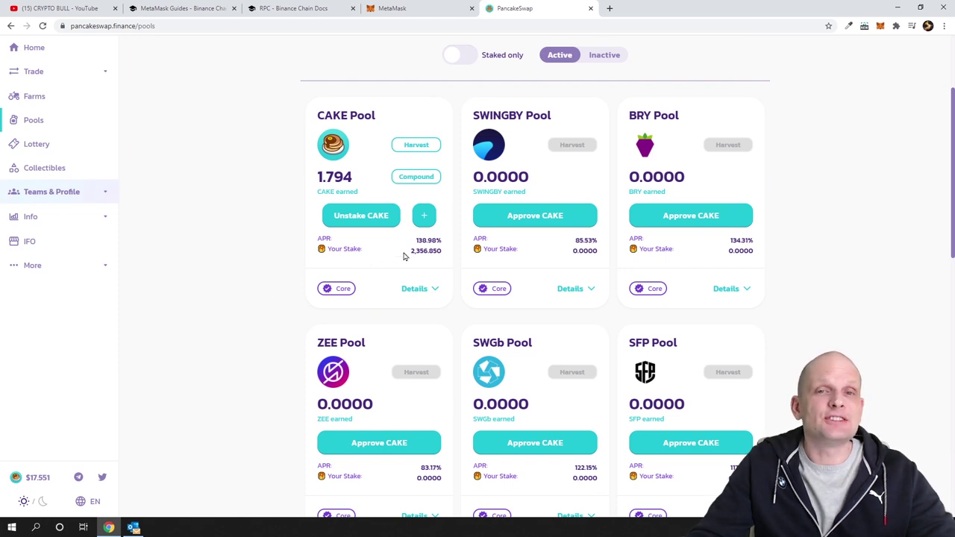
pyautogui.moveTo(410, 251); pyautogui.dragTo(450, 256)
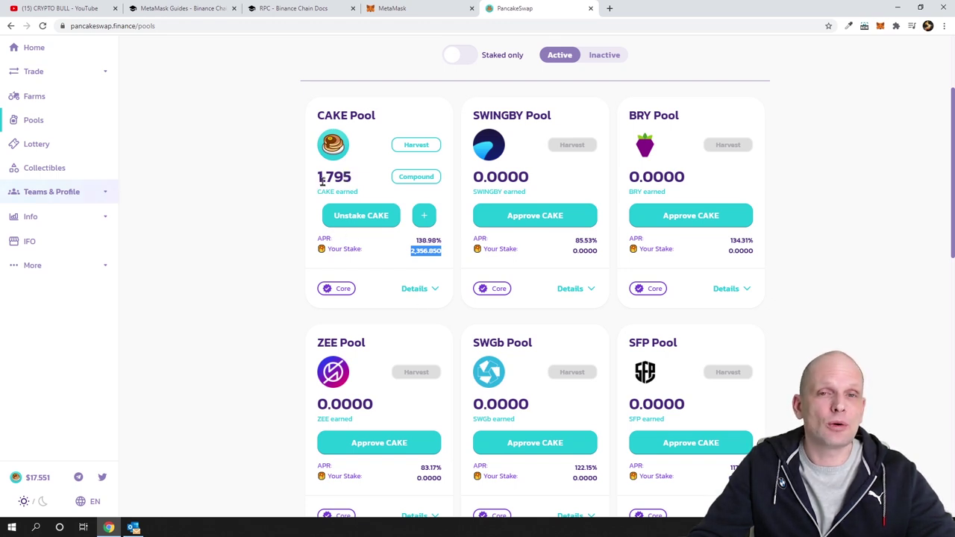
pyautogui.moveTo(317, 176); pyautogui.dragTo(357, 180)
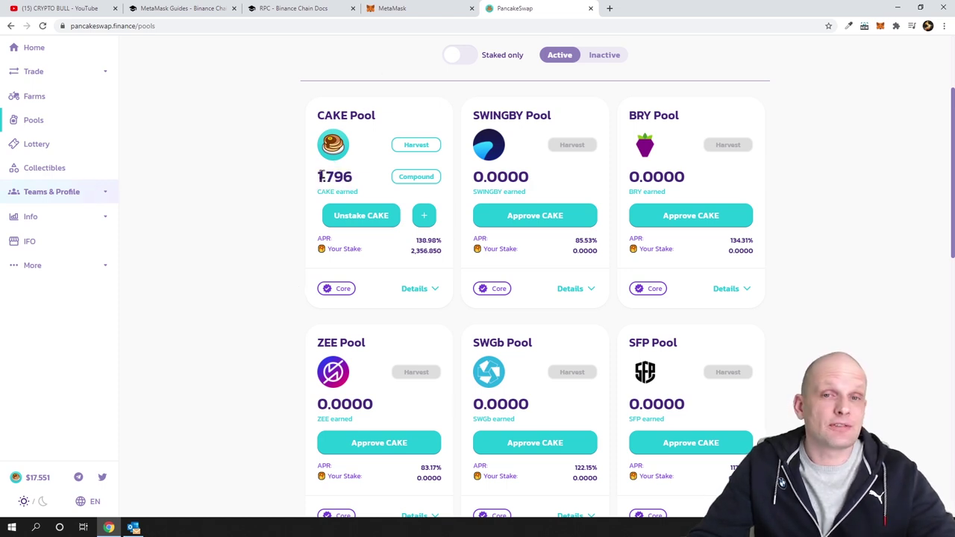
pyautogui.moveTo(319, 175); pyautogui.dragTo(363, 179)
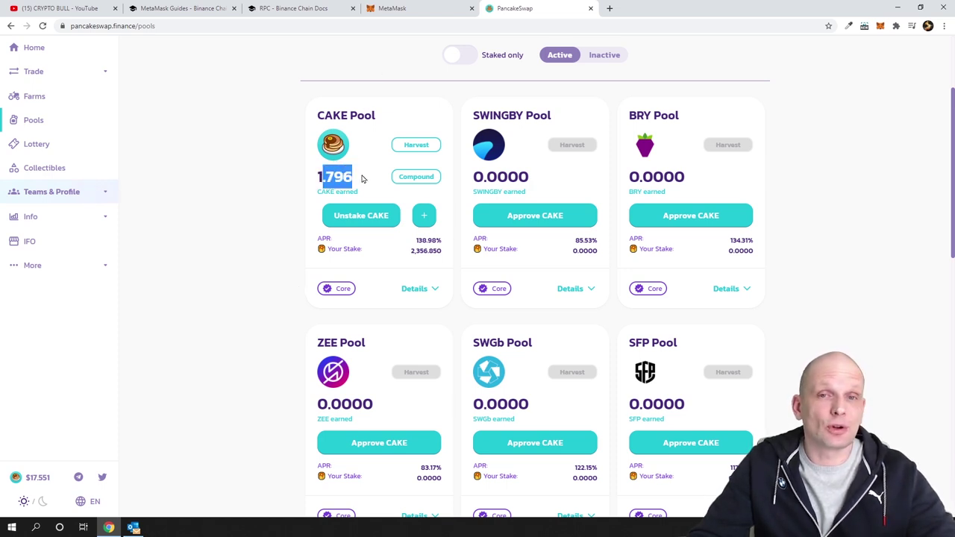
pyautogui.click(309, 183)
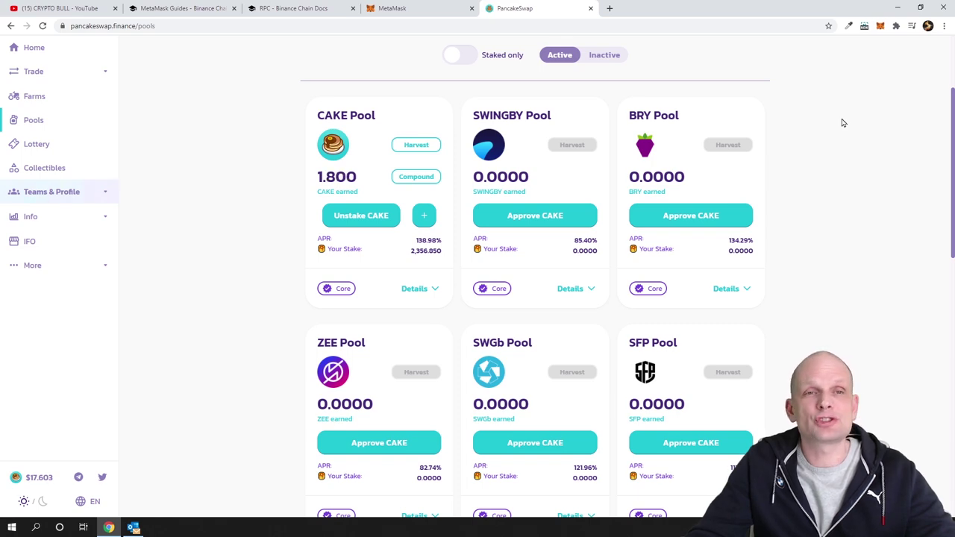
pyautogui.scroll(3, 843, 123)
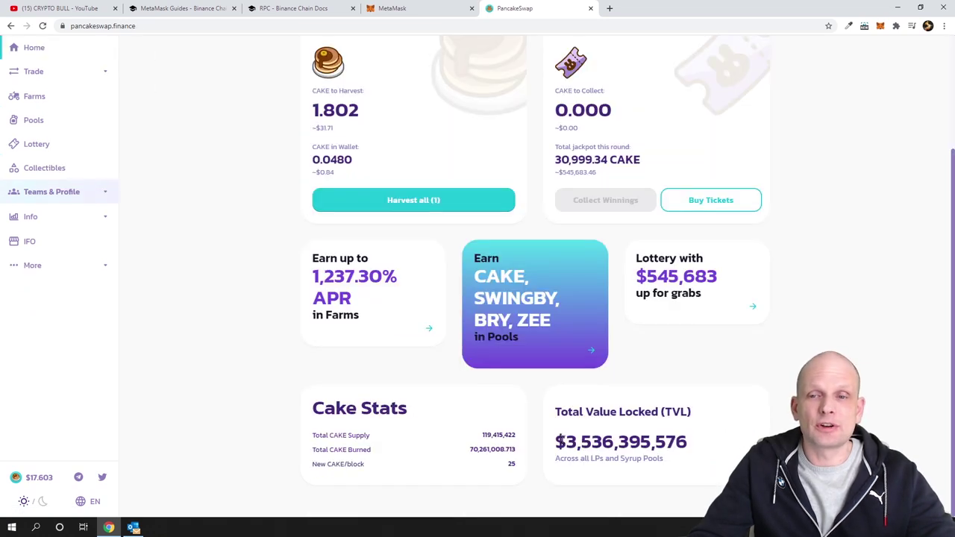
# Step: Highlight PancakeSwap's $3,536,395,576 Total Value Locked figure on the home page
pyautogui.moveTo(565, 442); pyautogui.dragTo(702, 451)
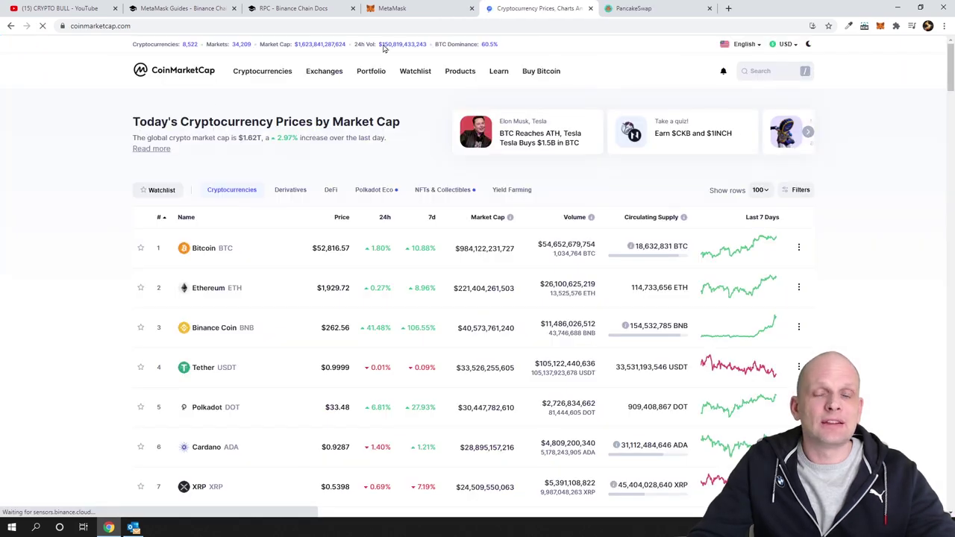
pyautogui.scroll(-3, 103, 144)
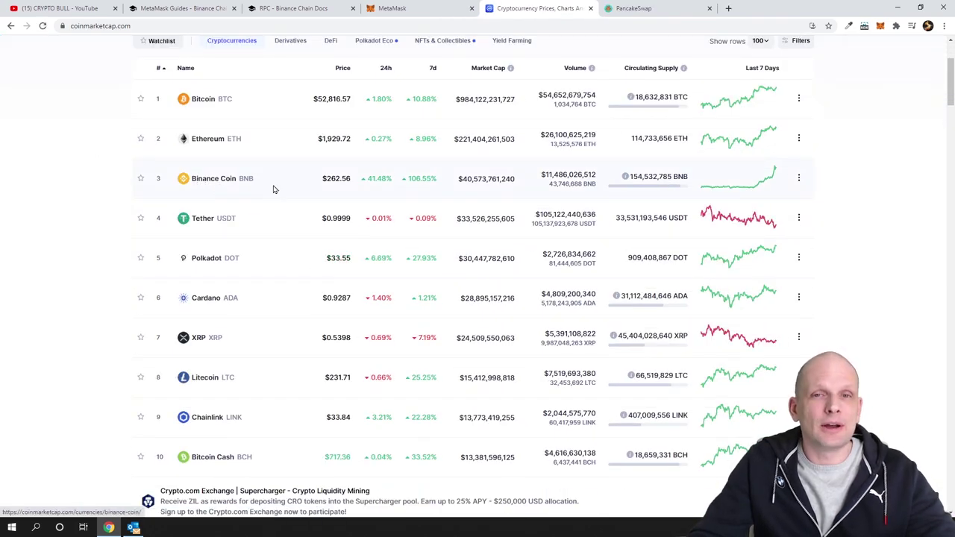
pyautogui.moveTo(368, 179); pyautogui.dragTo(392, 179)
pyautogui.scroll(-5, 229, 204)
pyautogui.scroll(-8, 228, 205)
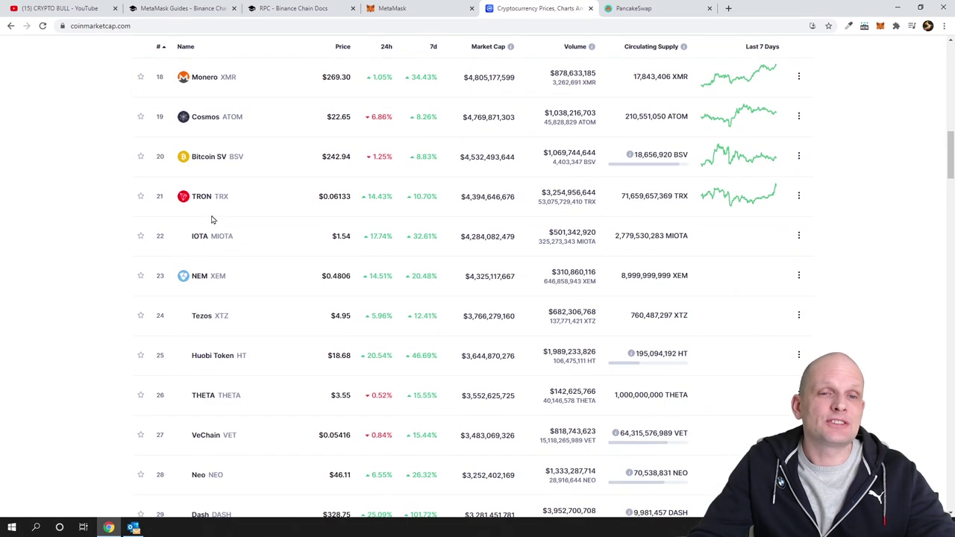
pyautogui.scroll(-1, 188, 287)
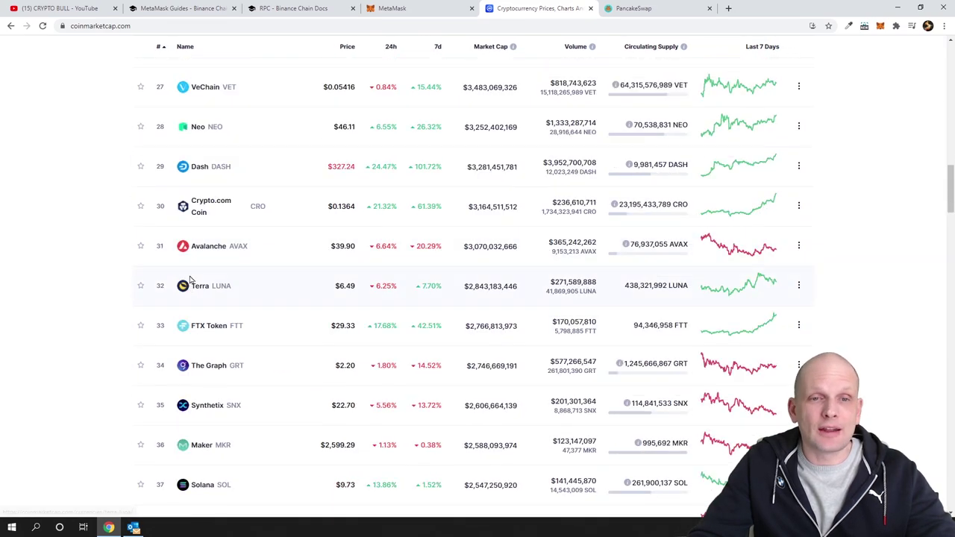